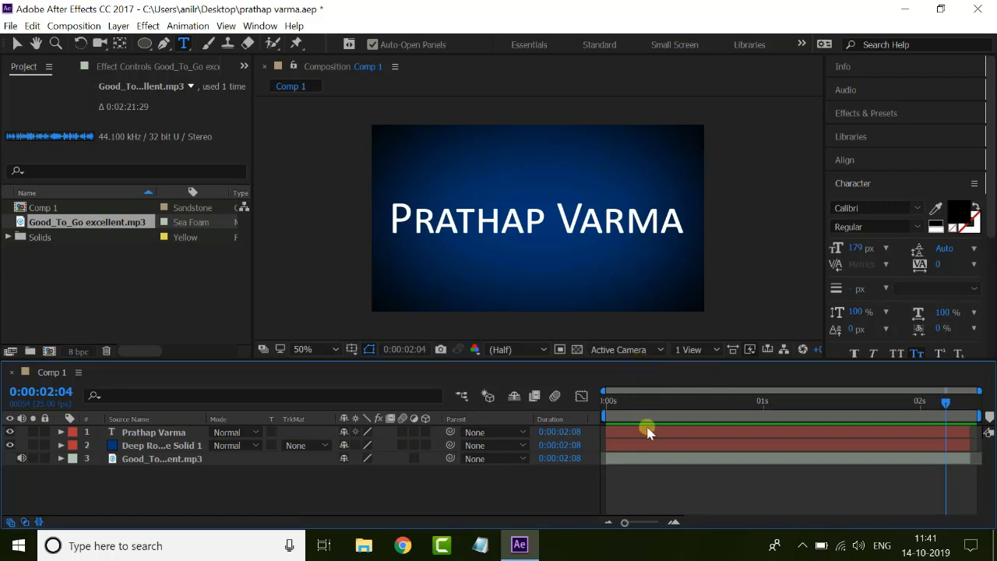
click(566, 443)
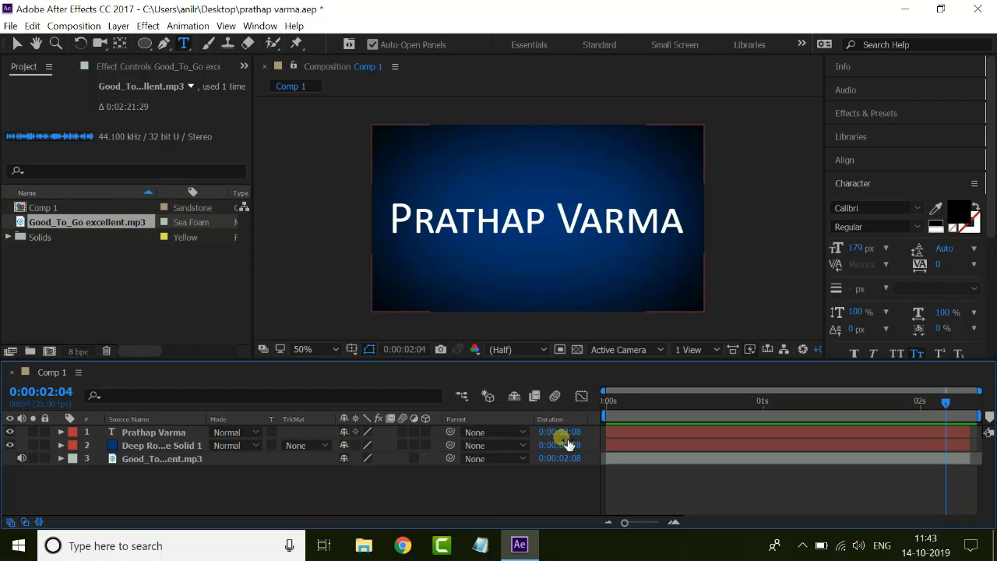
click(566, 444)
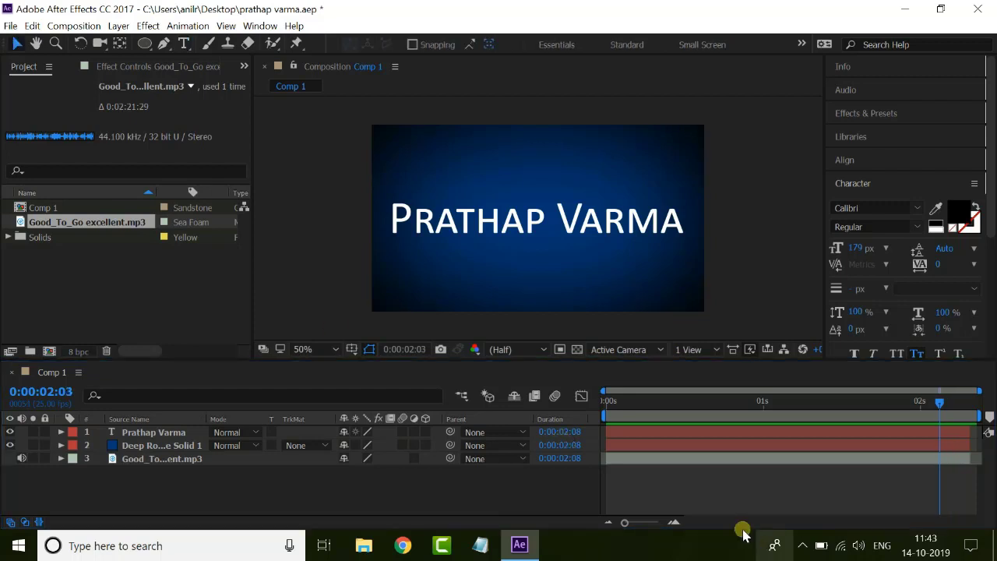
click(506, 282)
click(507, 282)
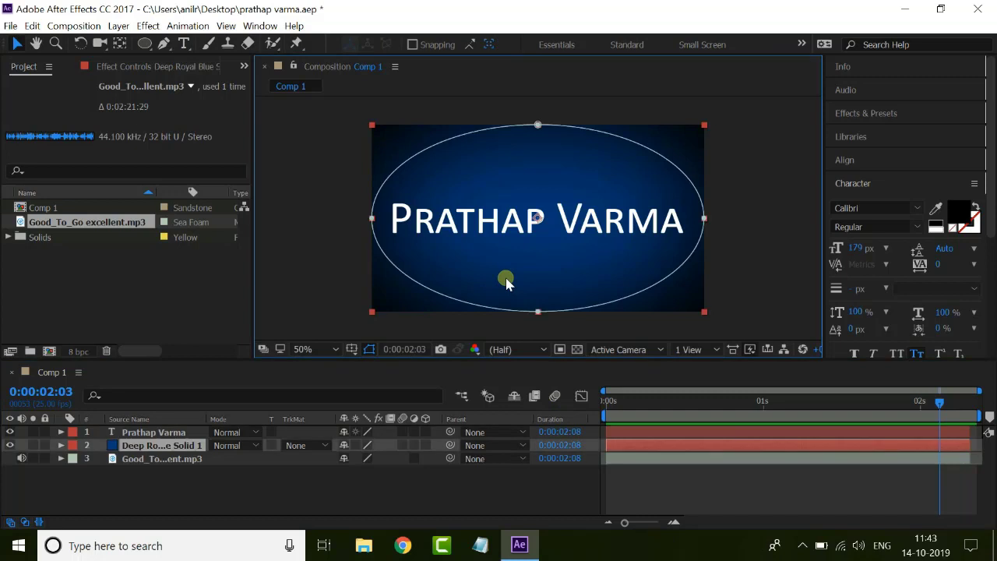
click(351, 281)
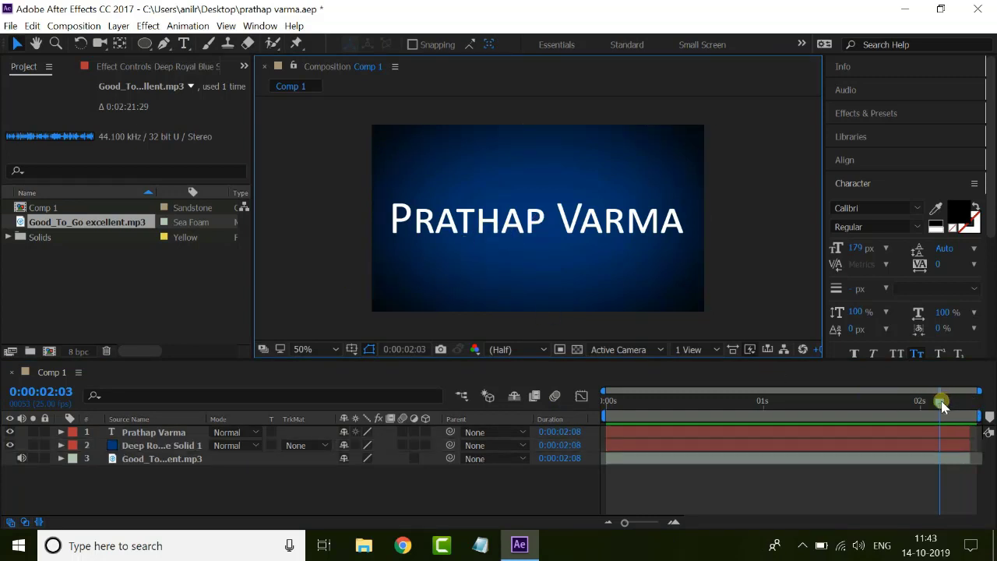
click(131, 437)
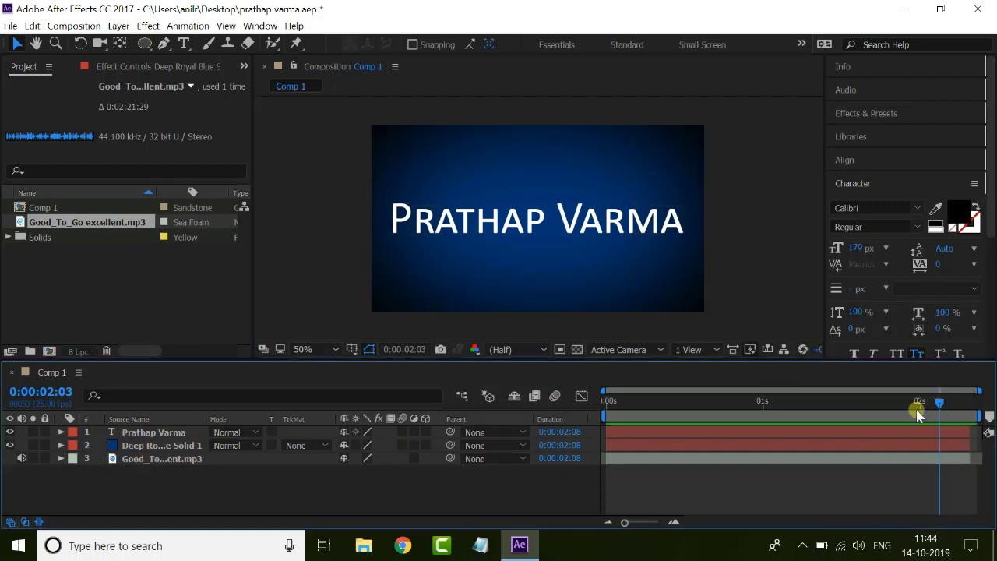
Preview the title animation from the start, then add Comp 1 to the render queue
drag(938, 404, 534, 444)
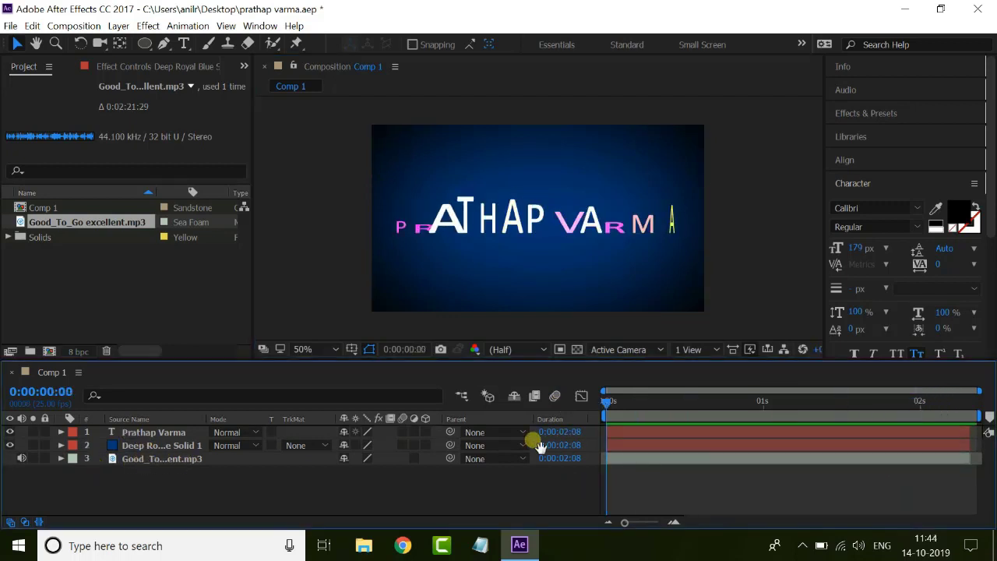
key(space)
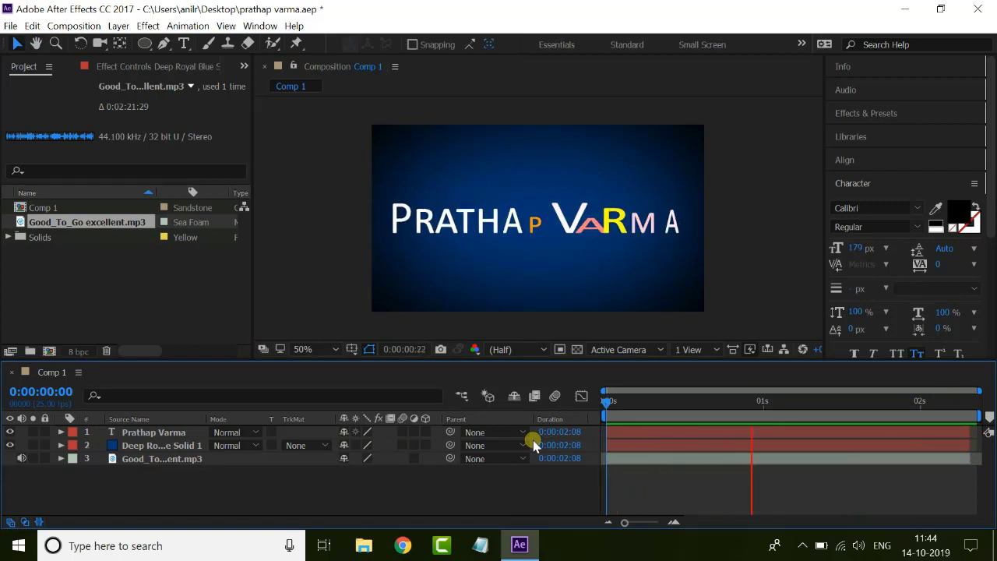
key(space)
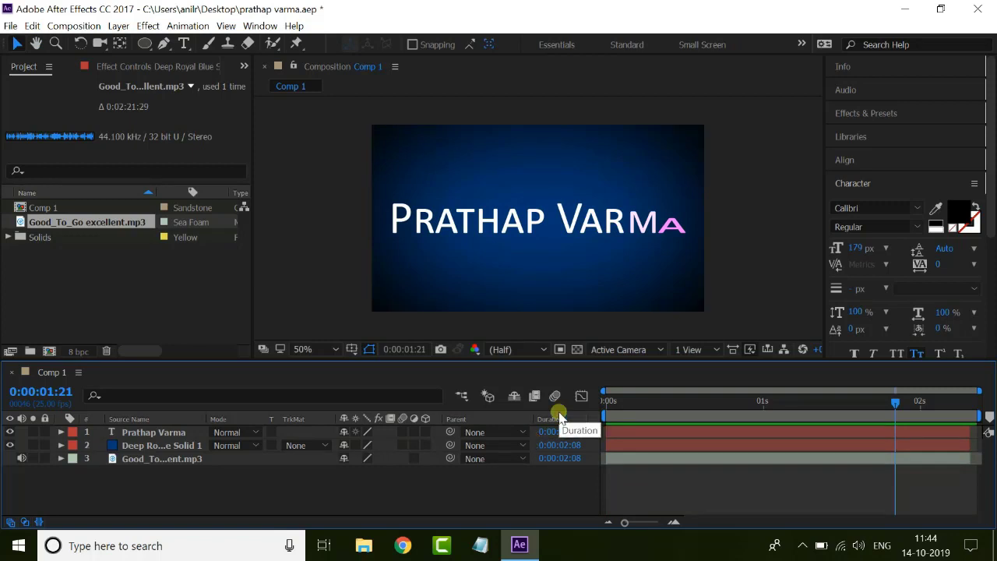
key(ctrl+m)
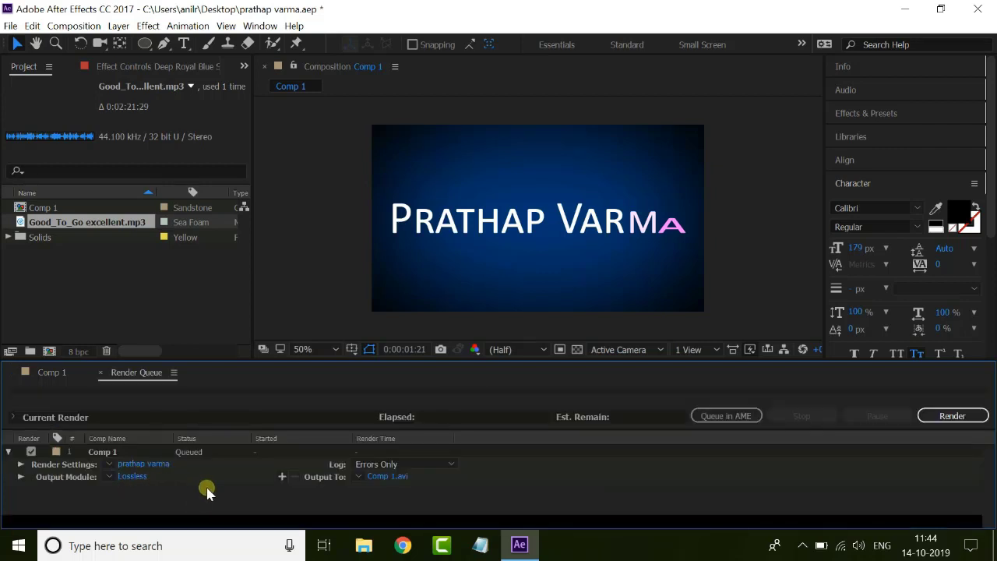
Delete the queued Comp 1 item from the render queue
click(113, 452)
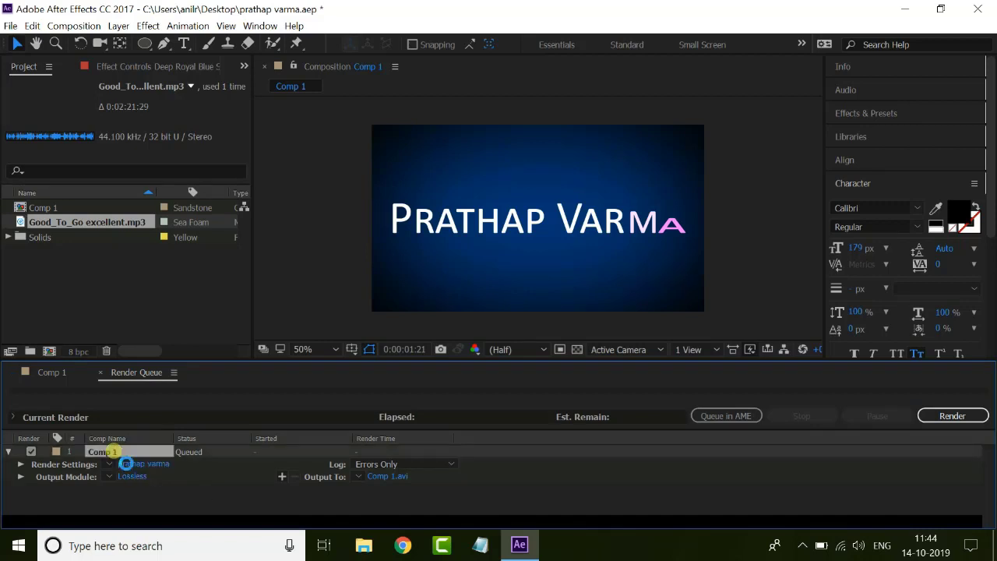
key(Delete)
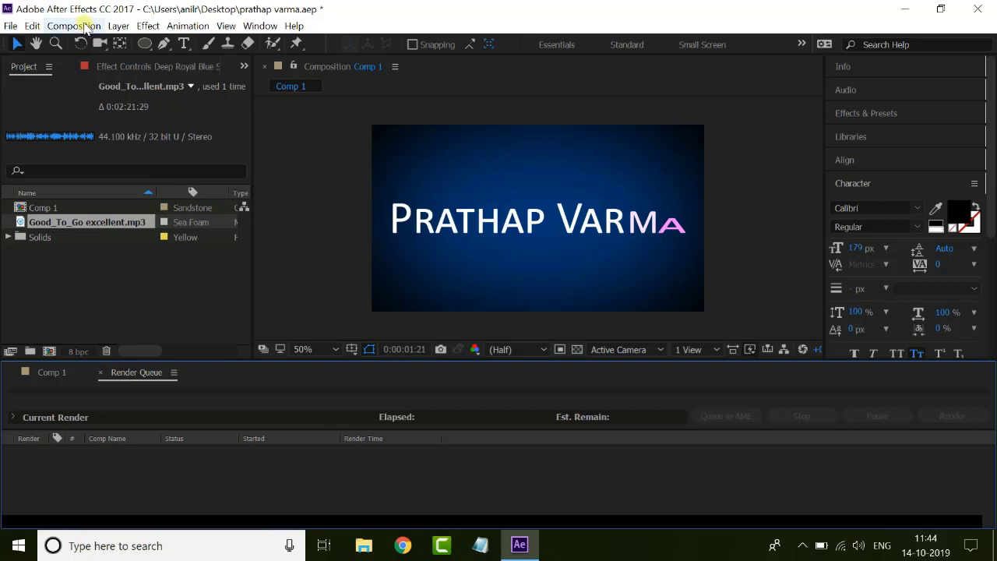
click(74, 26)
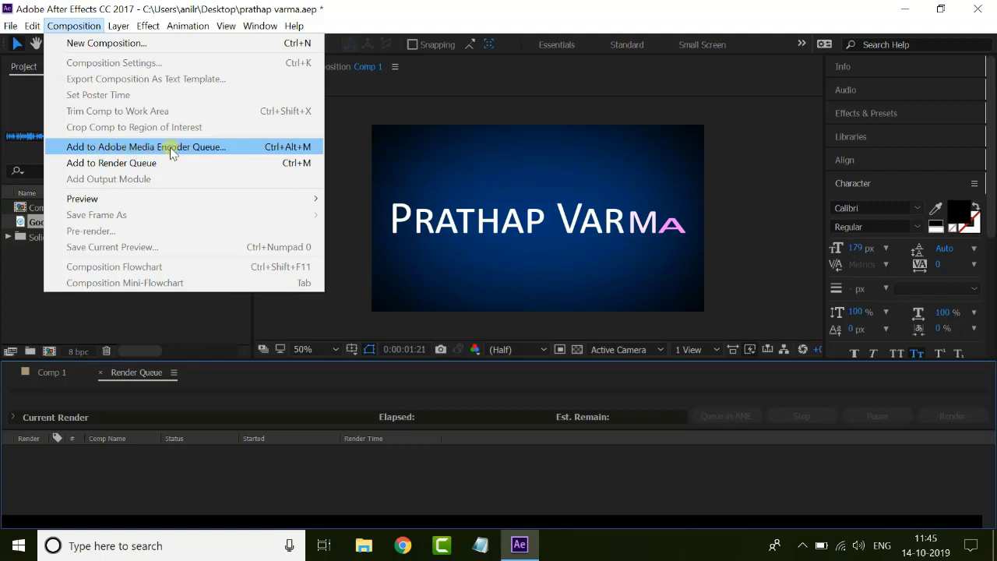
Queue Good_To_Go excellent and review its render settings presets, keeping Best Settings
click(131, 165)
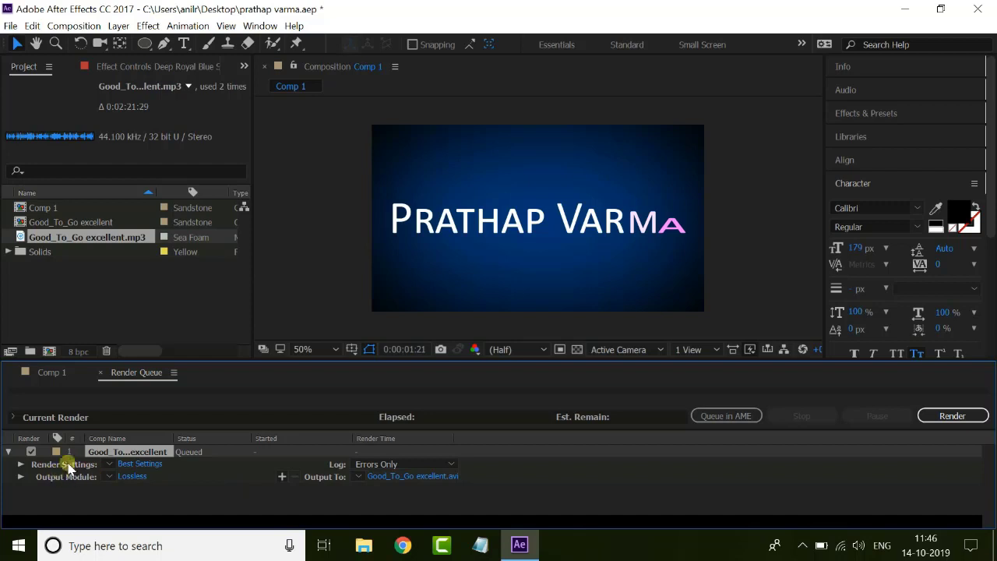
click(20, 464)
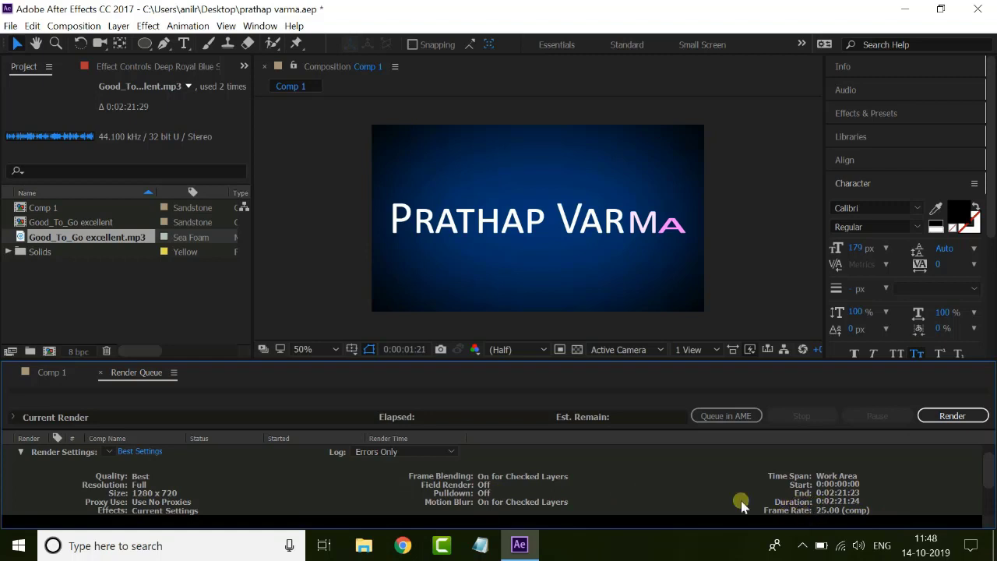
click(19, 452)
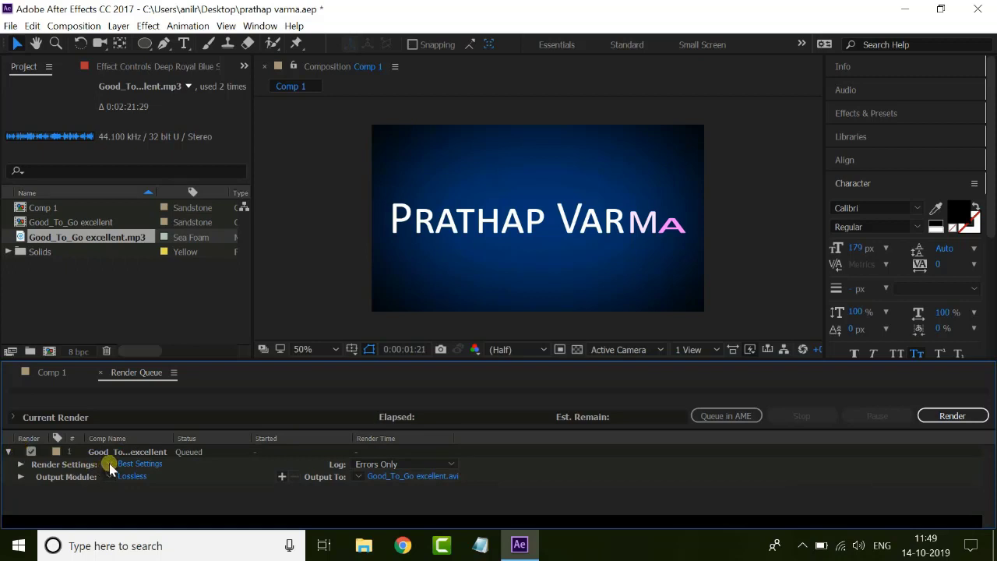
click(109, 463)
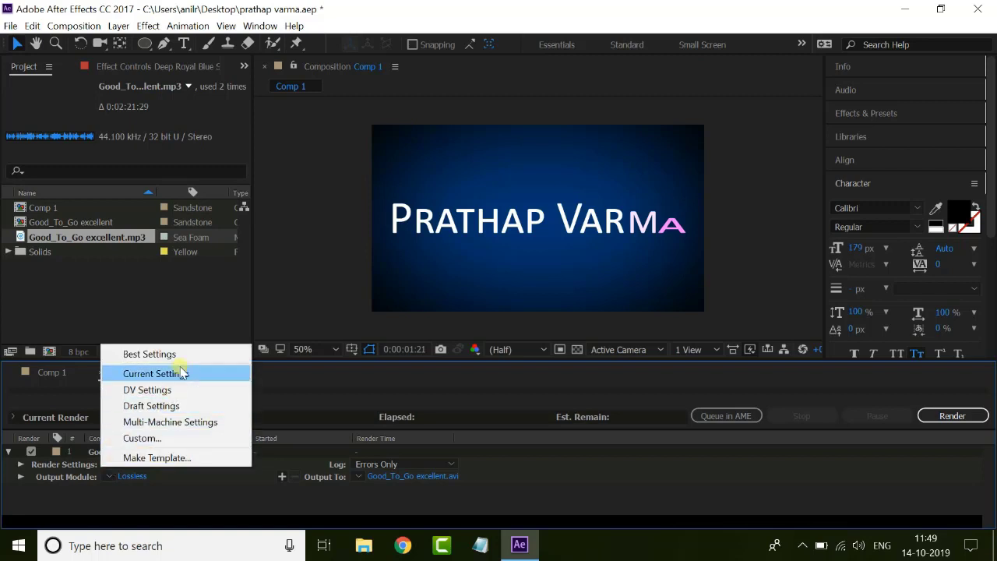
click(192, 494)
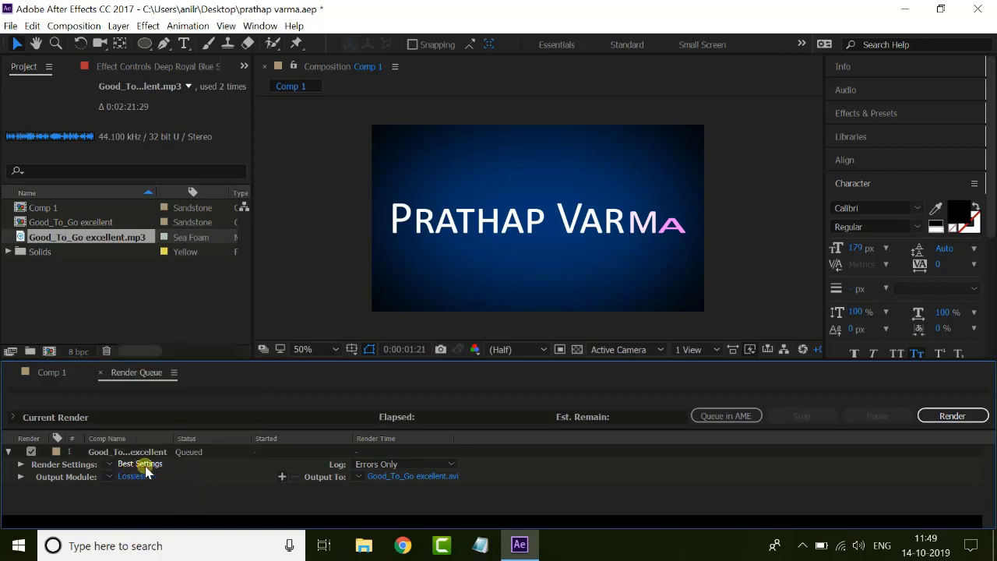
click(111, 464)
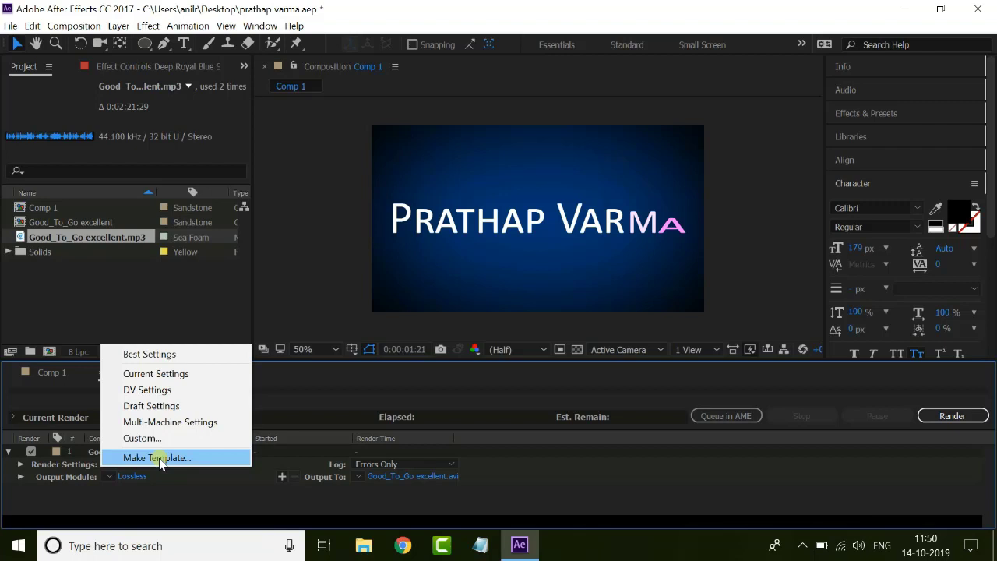
click(173, 484)
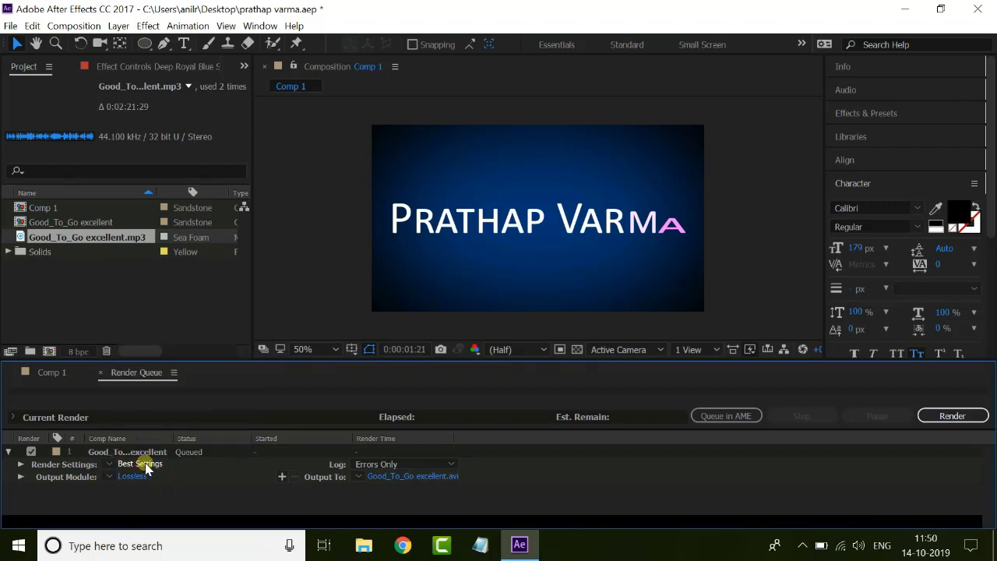
click(145, 464)
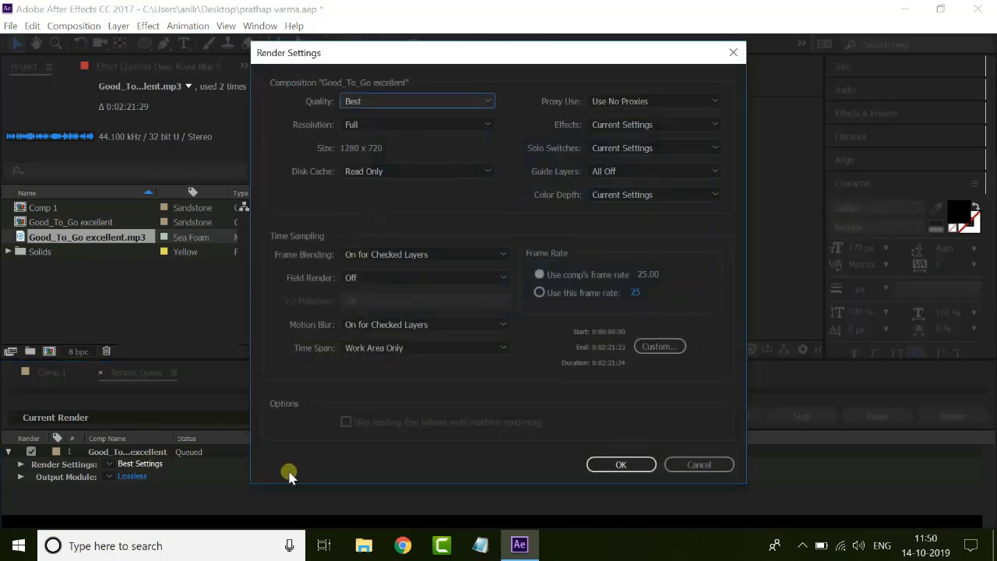
click(402, 101)
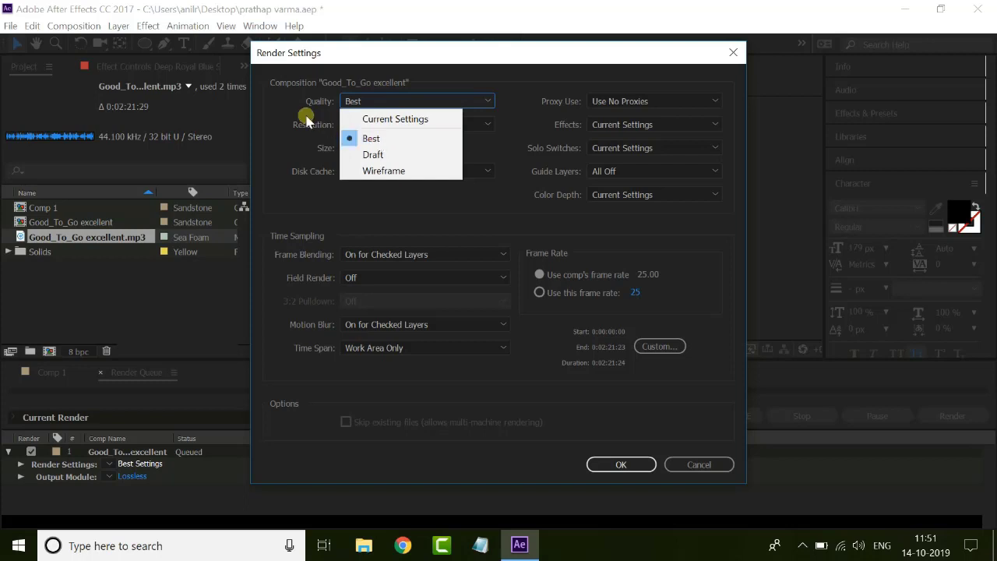
click(360, 134)
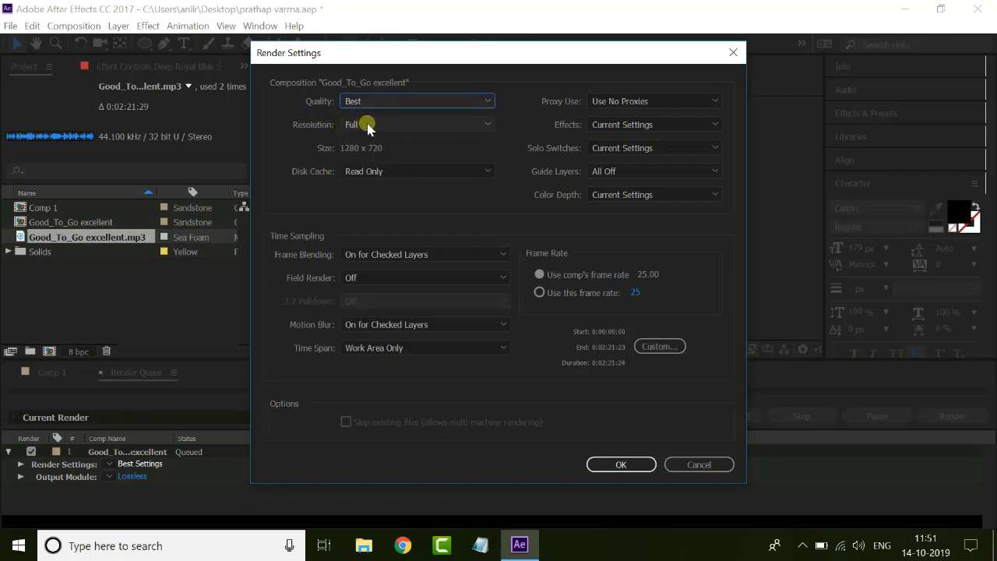
click(358, 125)
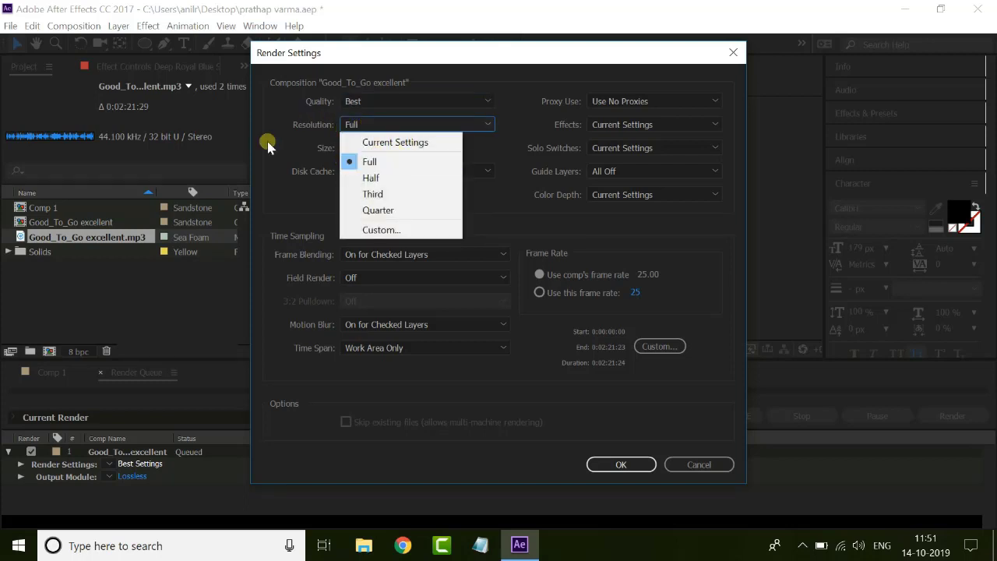
click(346, 160)
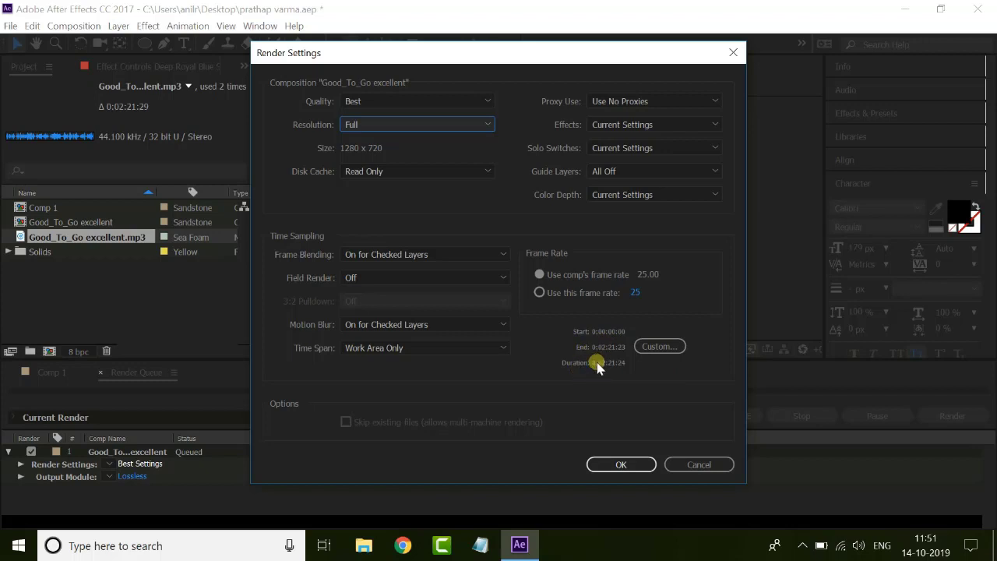
click(656, 349)
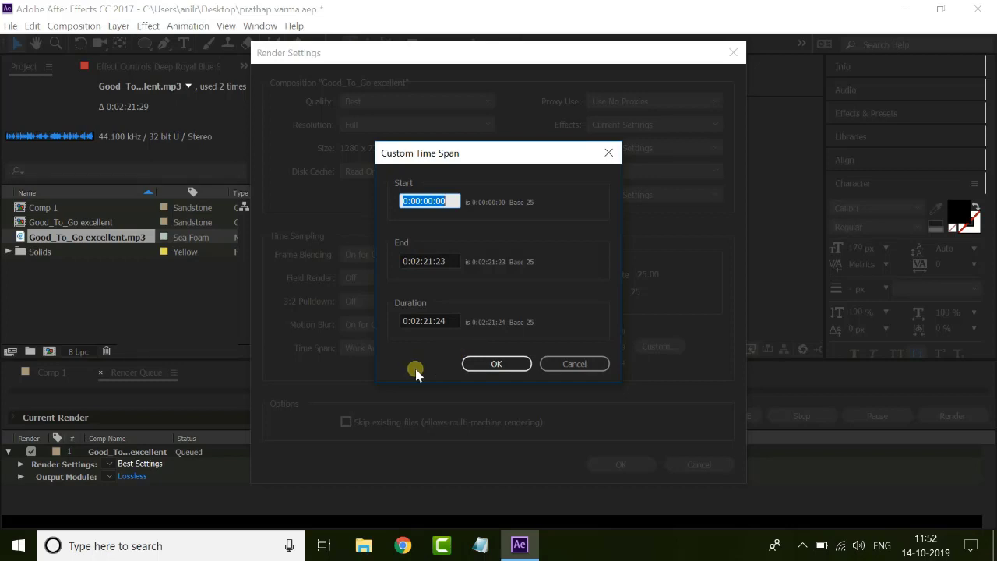
click(574, 365)
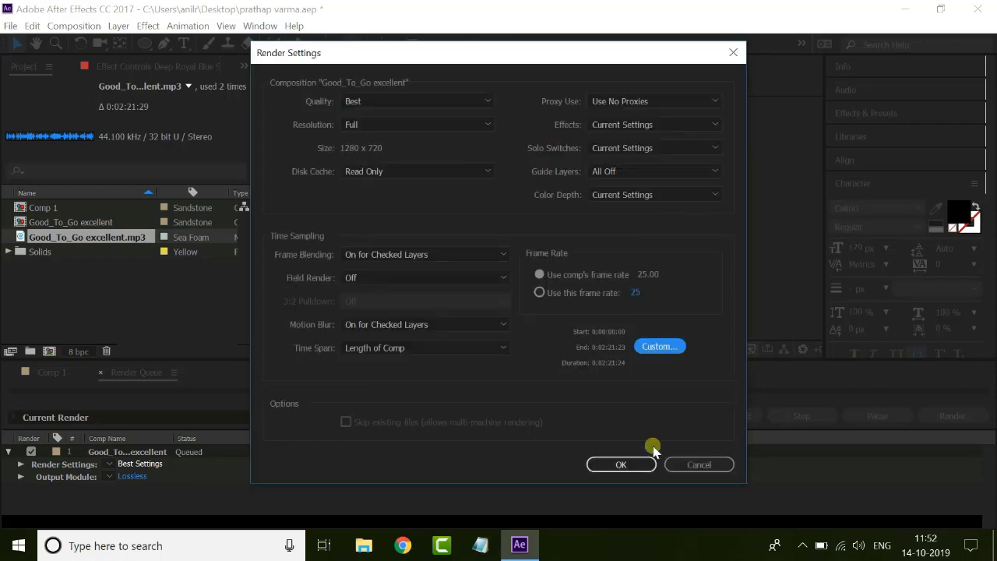
click(720, 466)
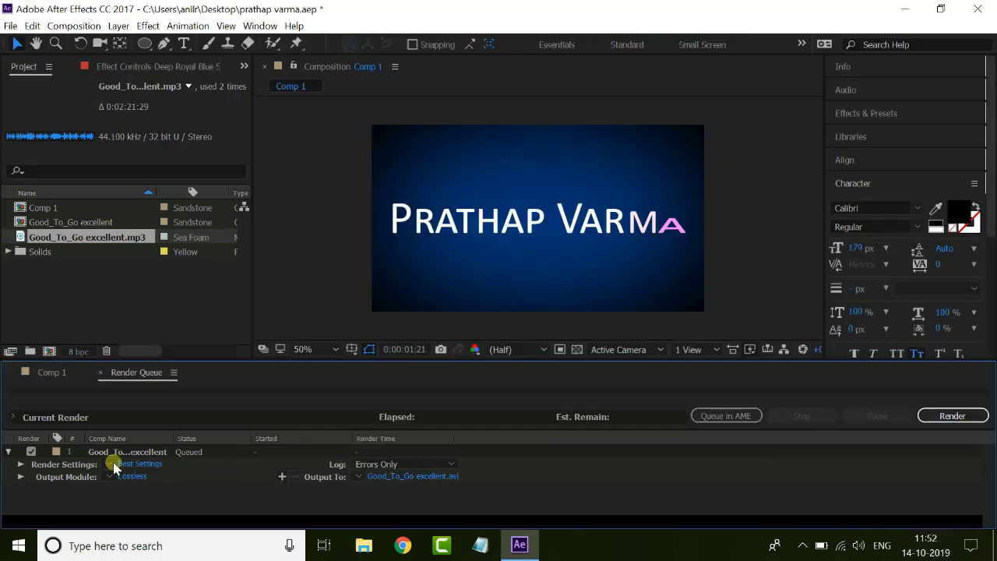
Open the Lossless output module settings for the Good_To_Go excellent render item
click(21, 477)
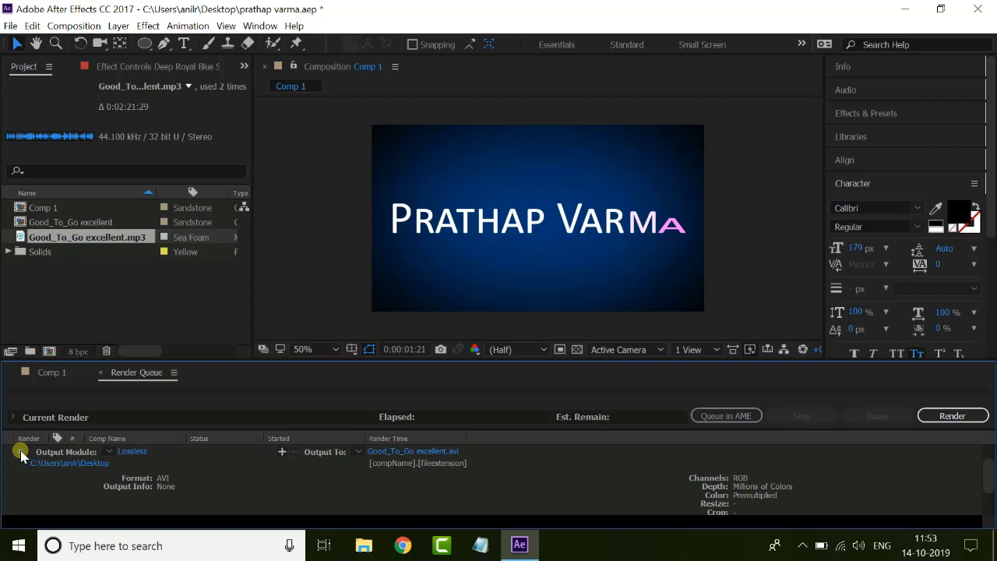
click(21, 451)
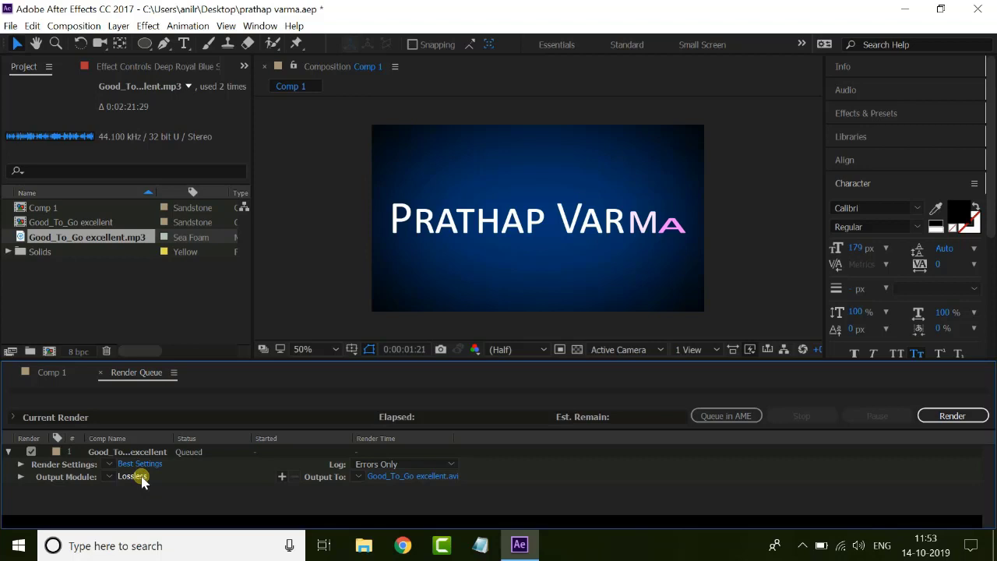
click(133, 476)
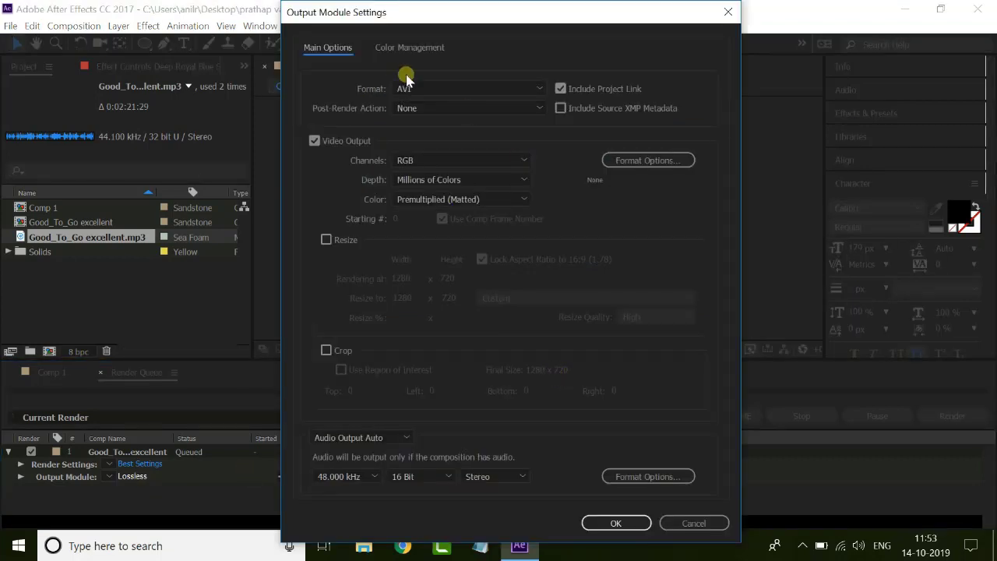
Try the QuickTime format and browse its video codecs (Animation), then close both dialogs
click(526, 92)
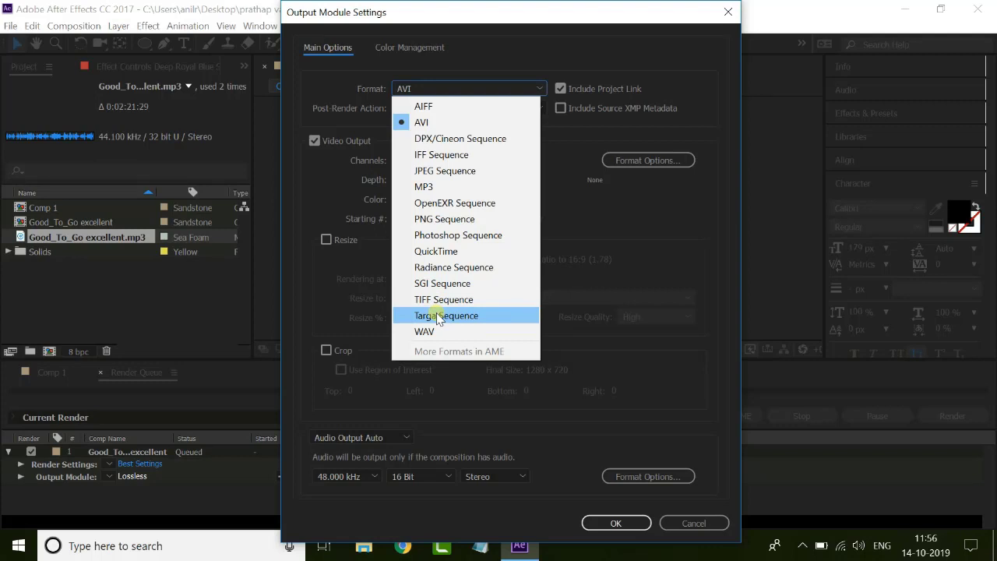
click(442, 250)
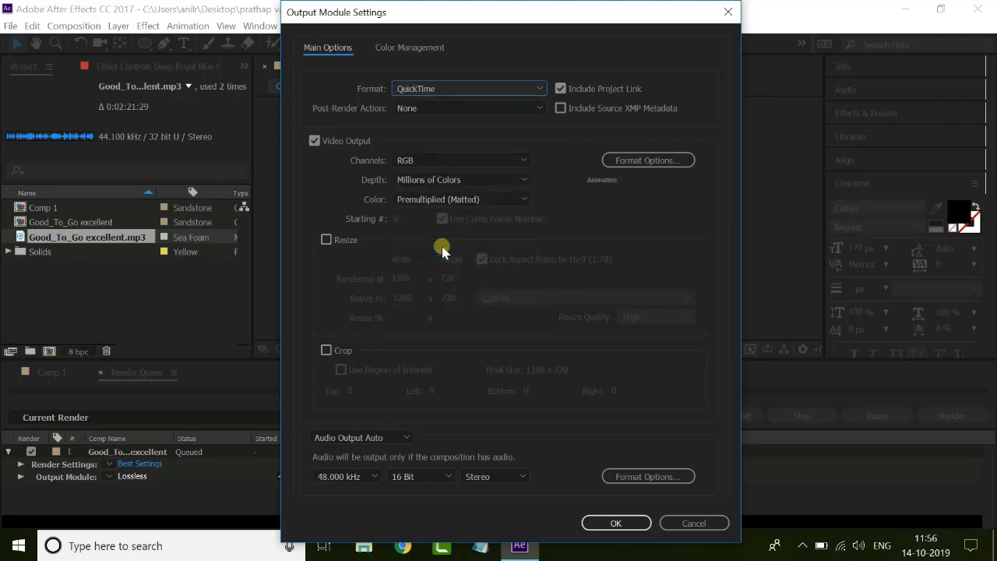
click(663, 167)
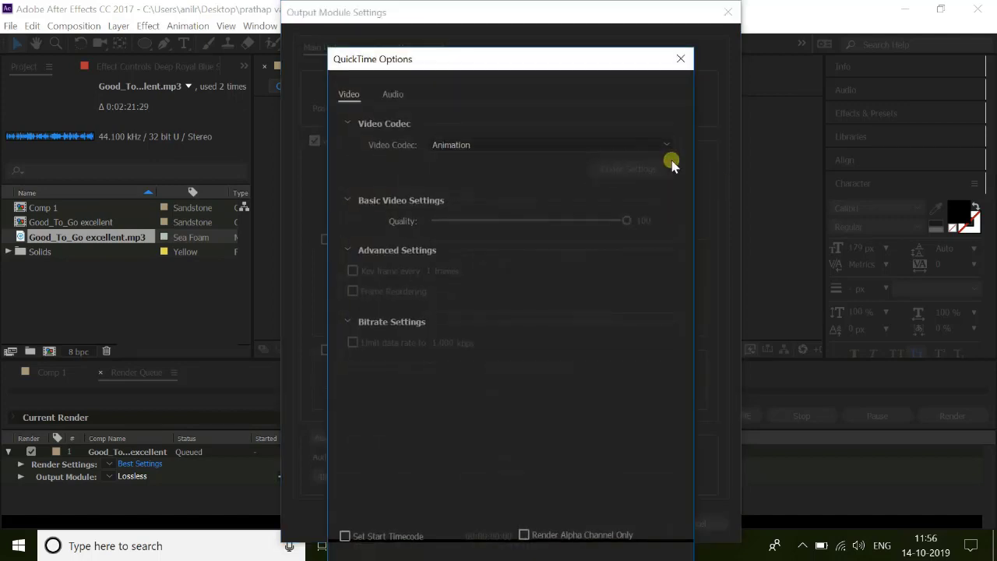
click(496, 145)
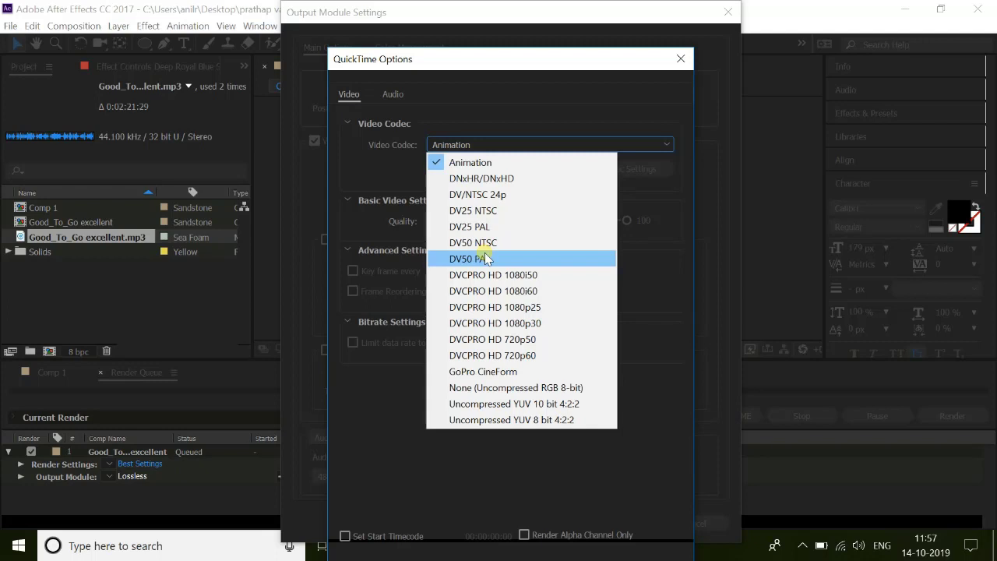
click(762, 294)
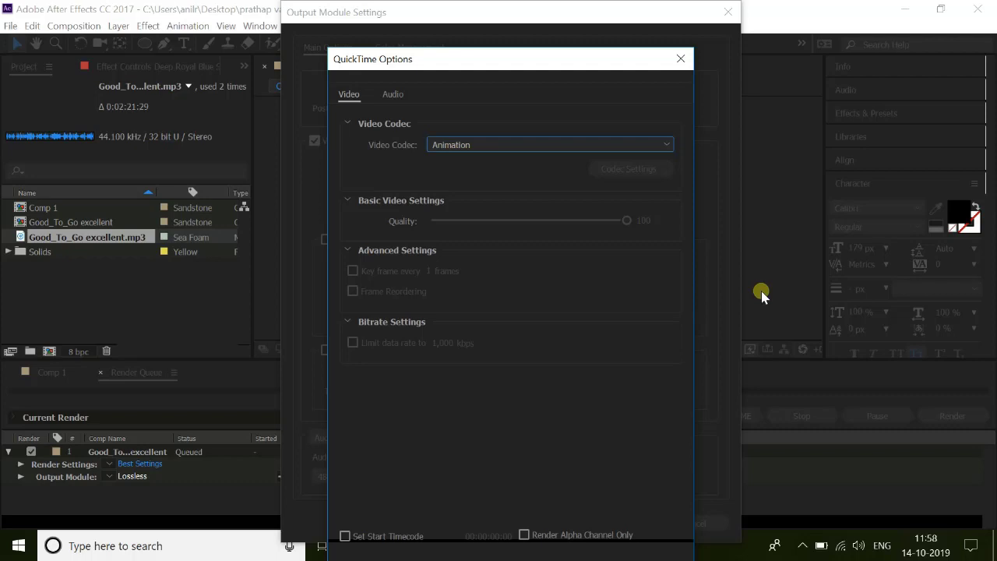
click(681, 59)
click(728, 12)
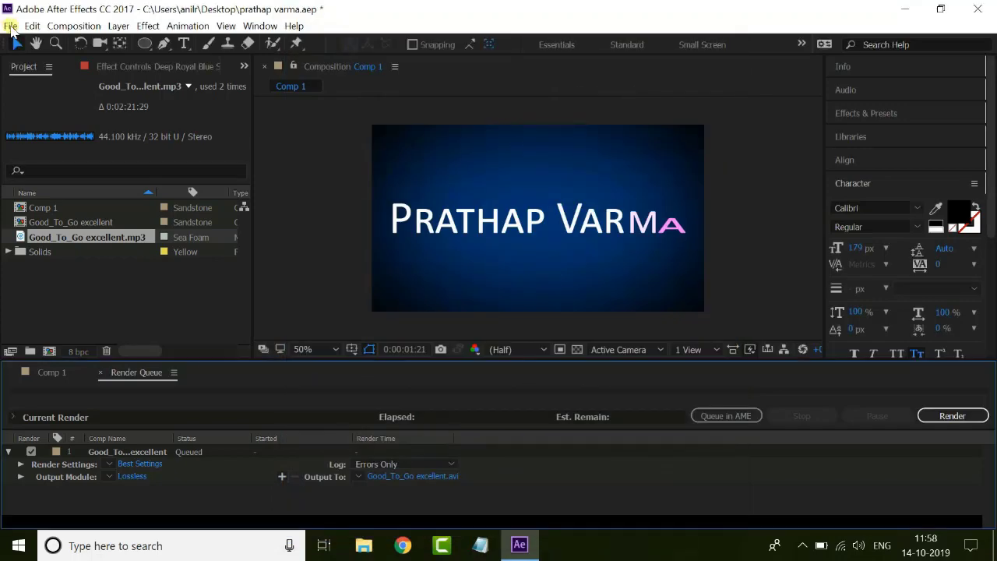
Save the project to the Desktop as varma.aep and quit After Effects
click(12, 26)
mouse_move(65, 184)
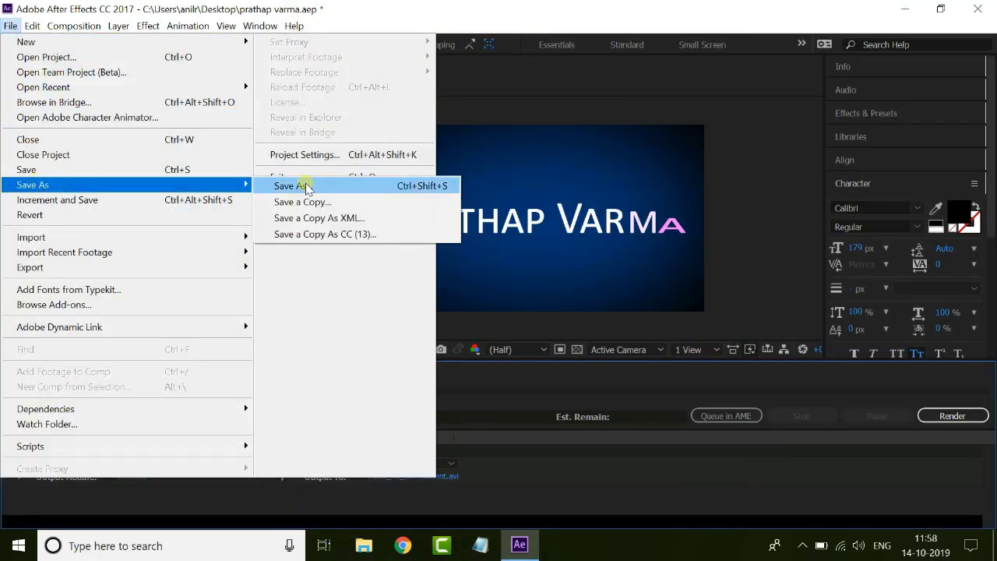
click(302, 187)
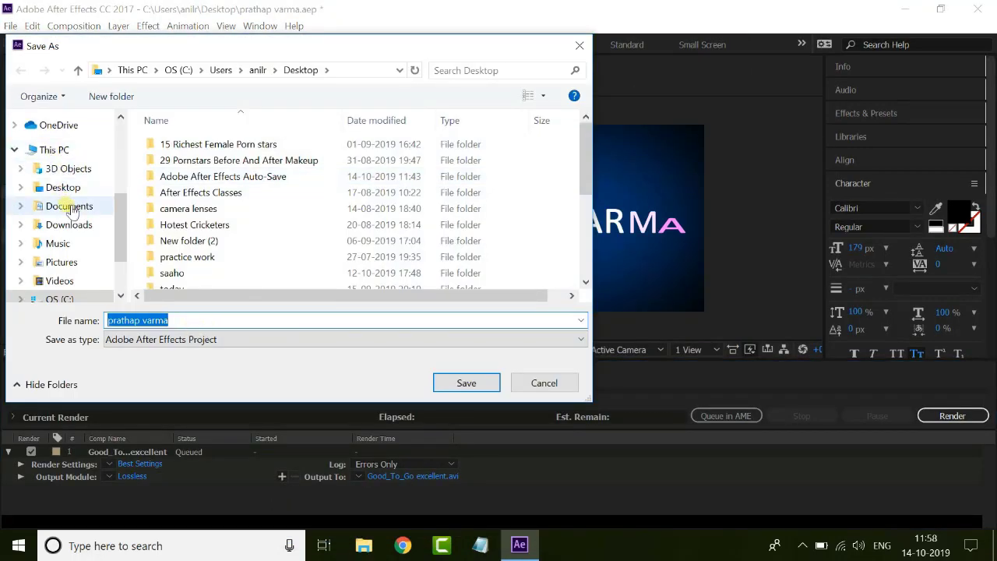
click(69, 188)
triple_click(194, 319)
text(varma)
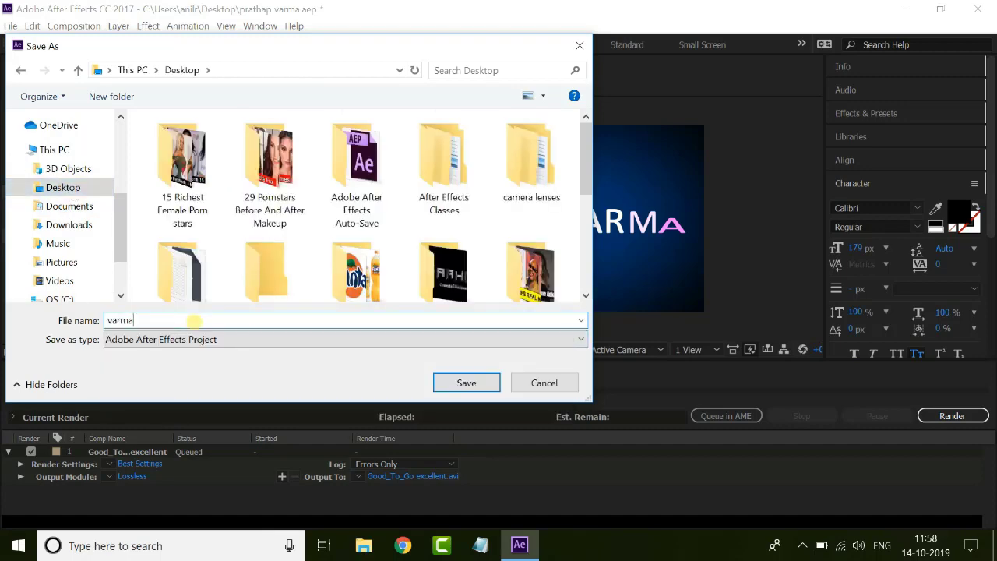
click(483, 383)
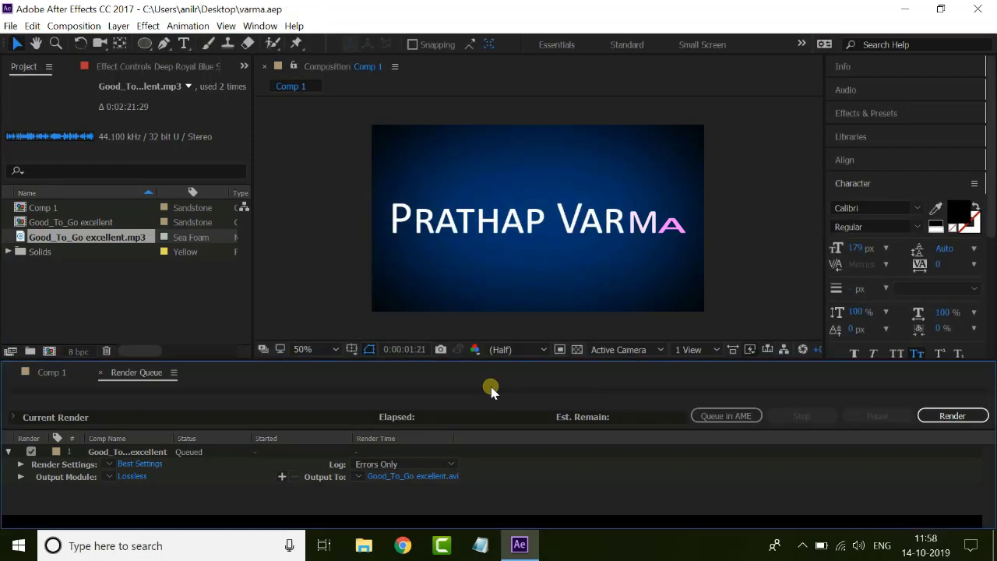
click(978, 8)
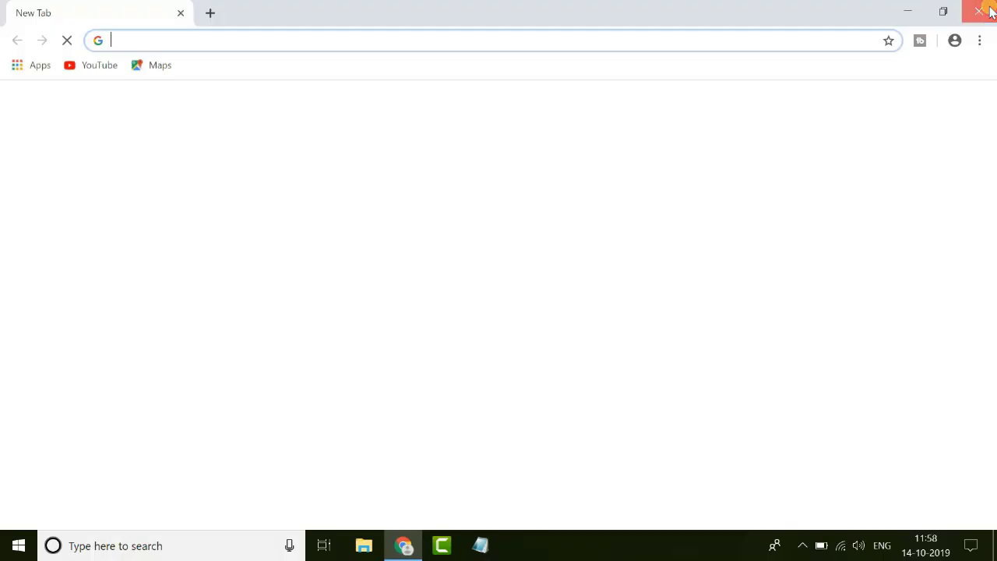
Search Google for 'quick time player' in a fresh Chrome window
click(980, 6)
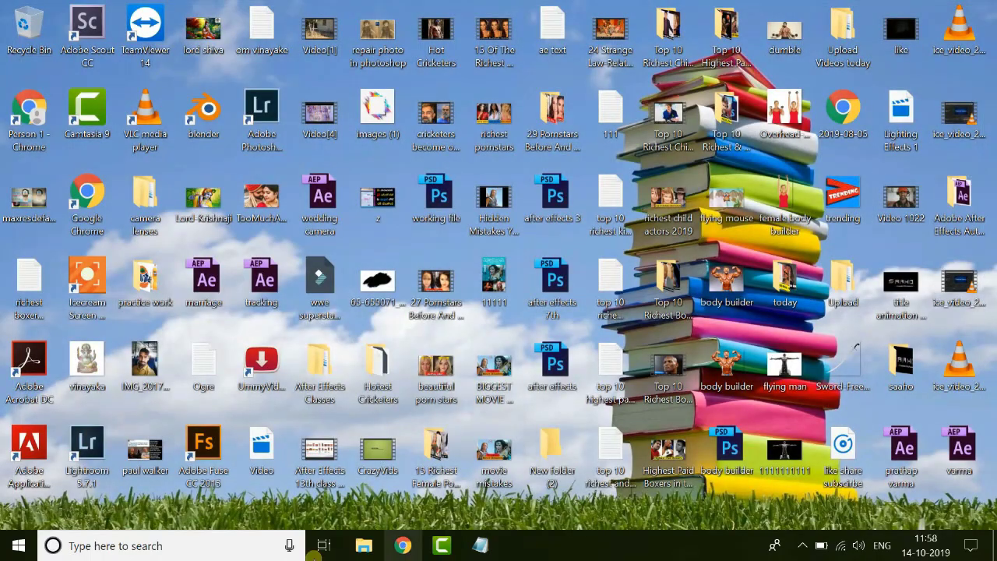
click(402, 548)
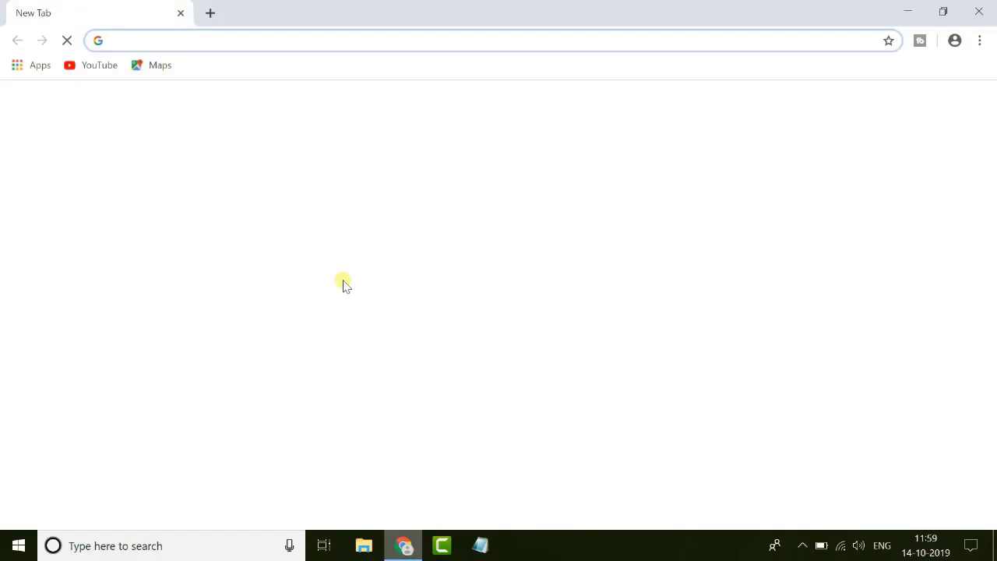
click(371, 320)
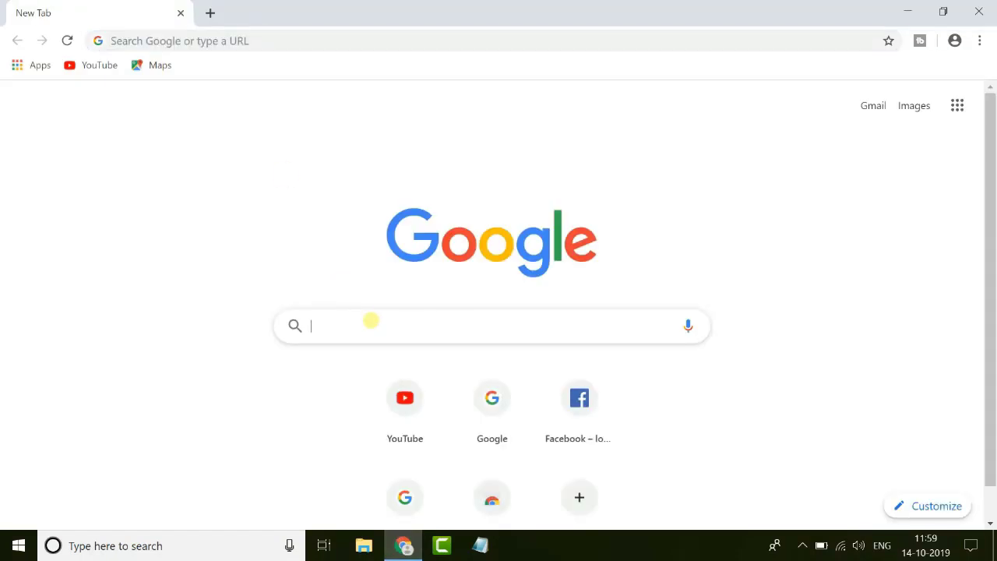
text(quick tik)
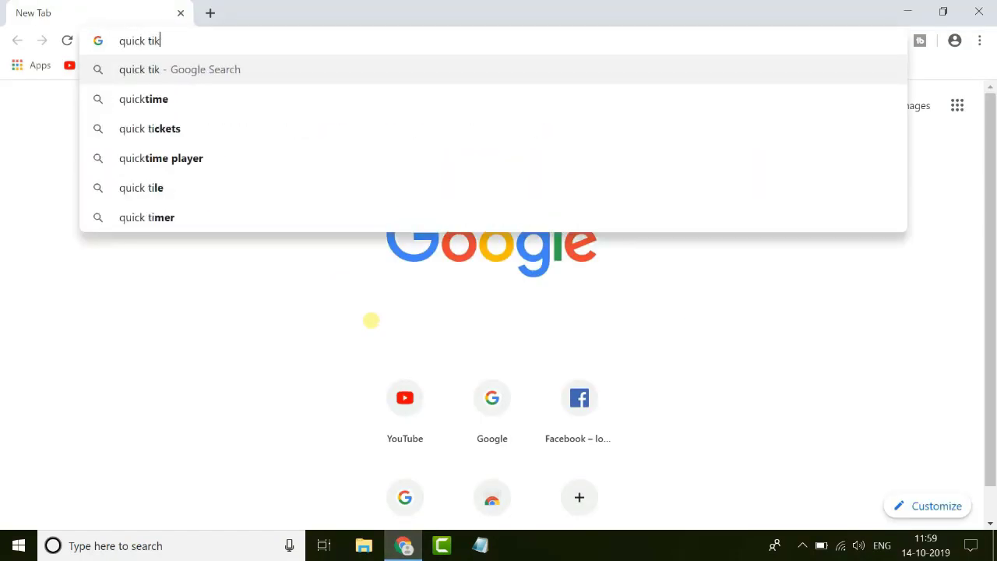
key(BackSpace)
text(me player)
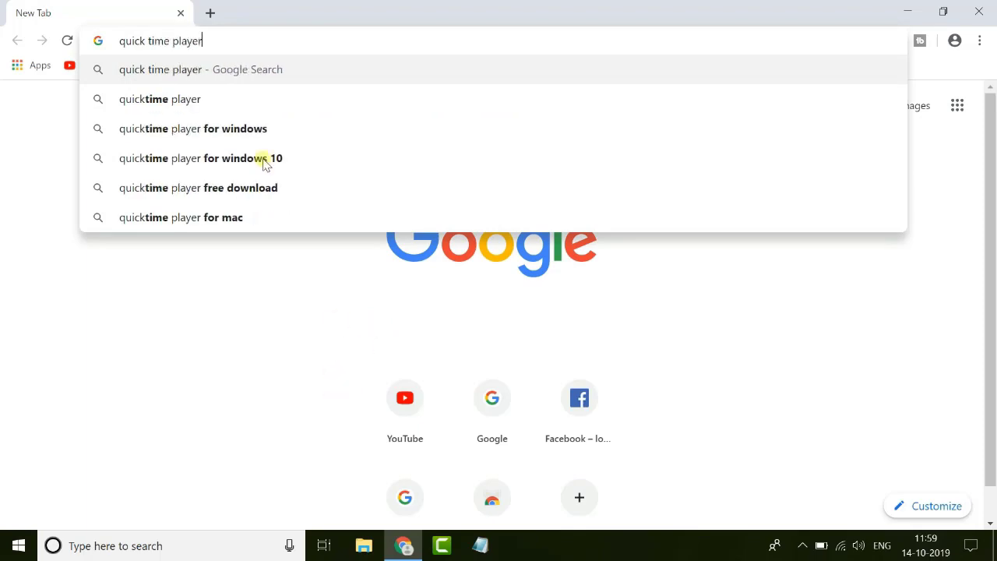
click(138, 99)
click(138, 99)
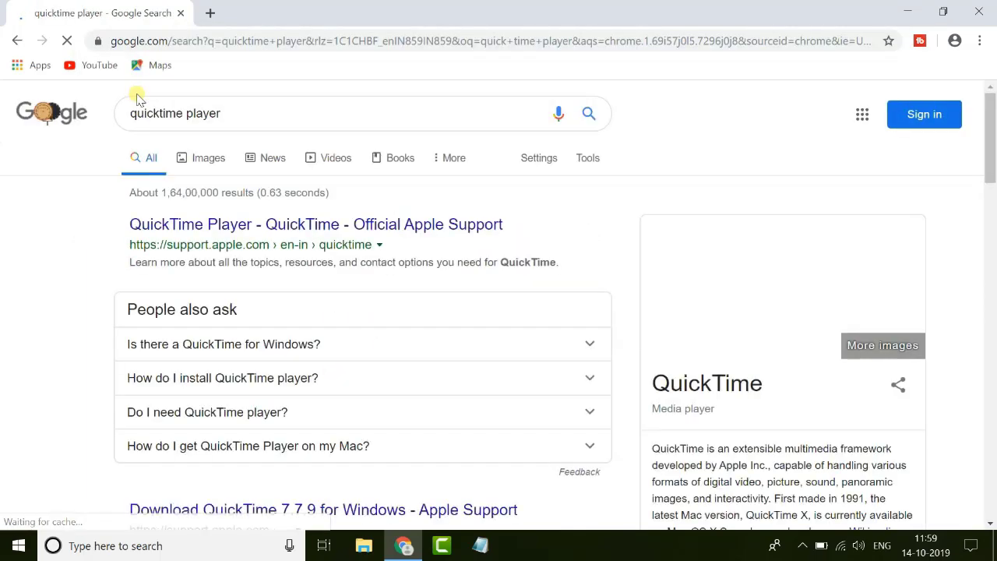
Download the installer from Apple's Download QuickTime 7.7.9 for Windows page
scroll(338, 296, down, 3)
scroll(356, 289, up, 3)
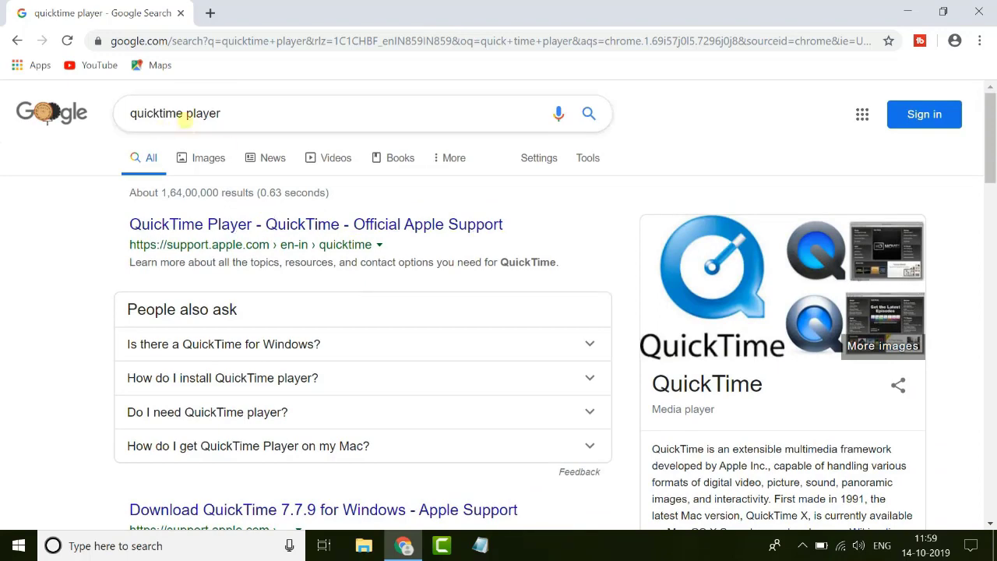
scroll(369, 347, down, 1)
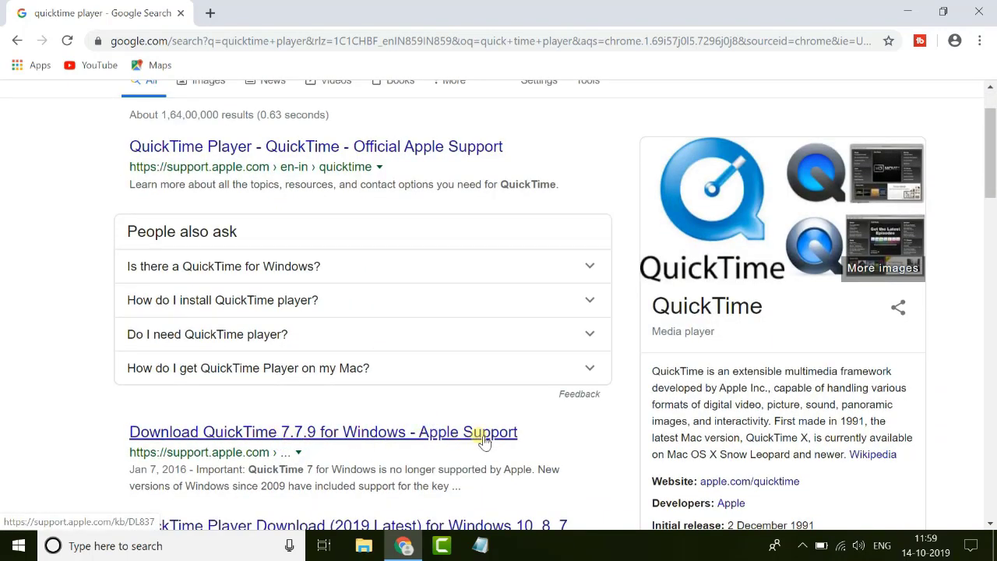
click(260, 433)
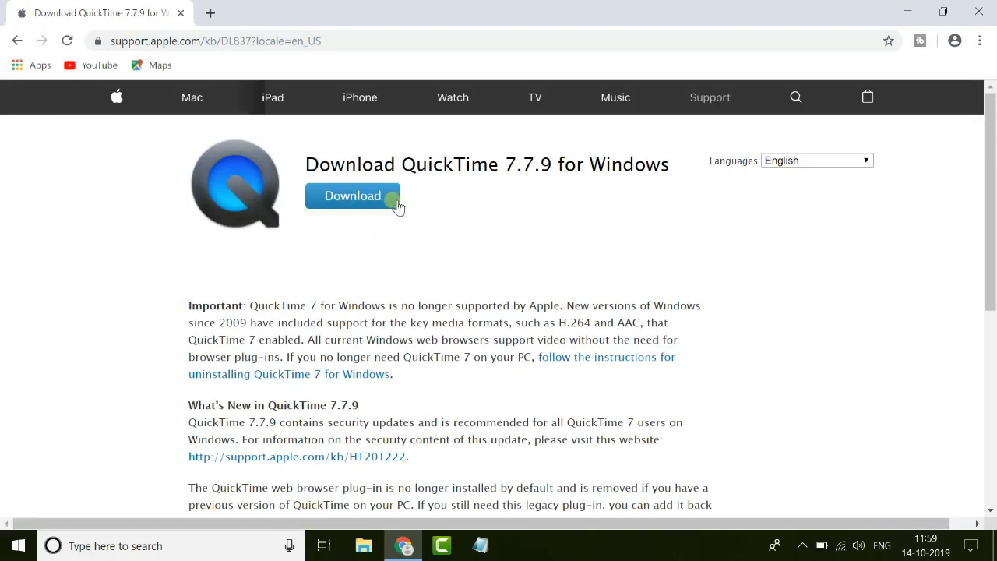
click(379, 204)
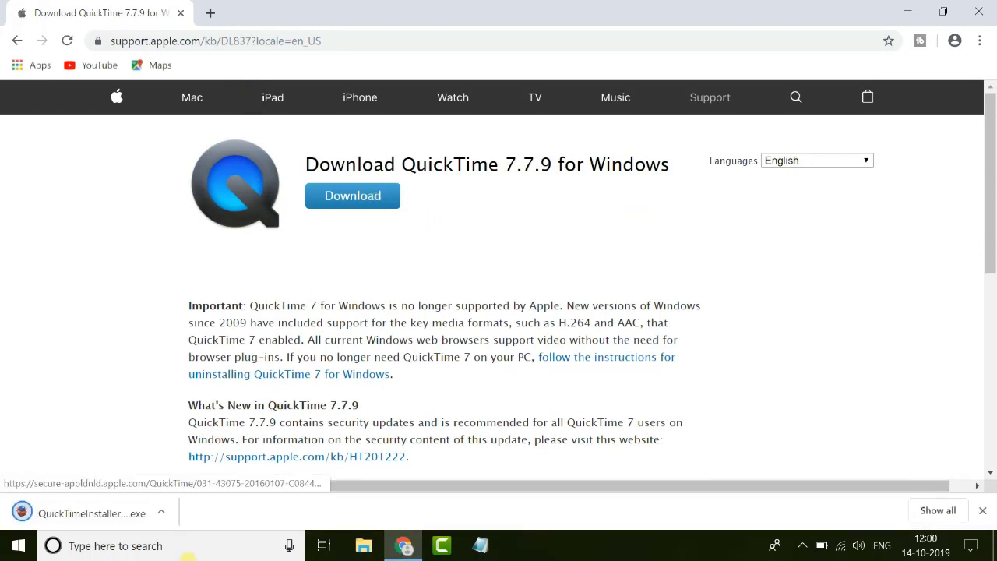
Launch the downloaded QuickTime installer from its download folder
click(164, 515)
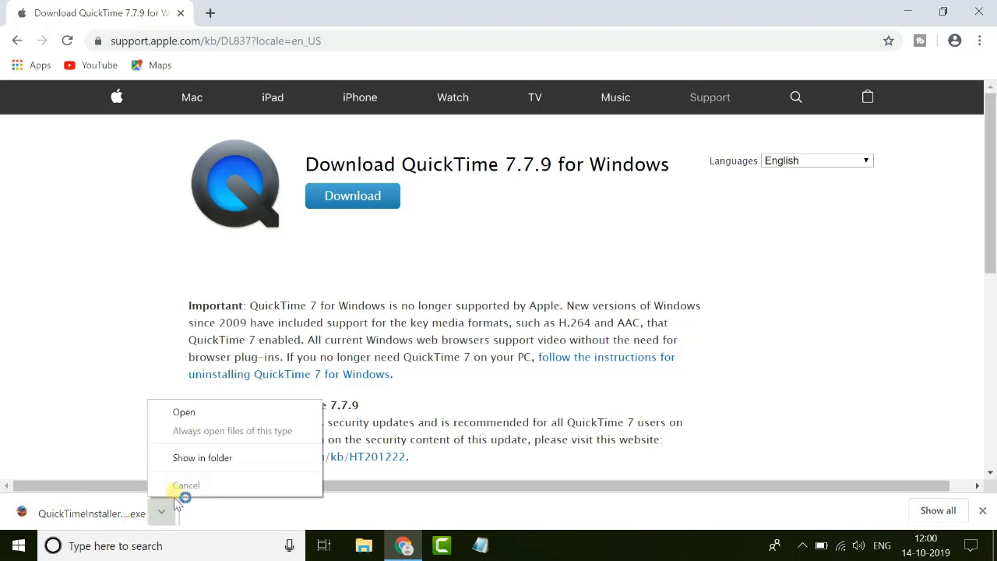
click(201, 460)
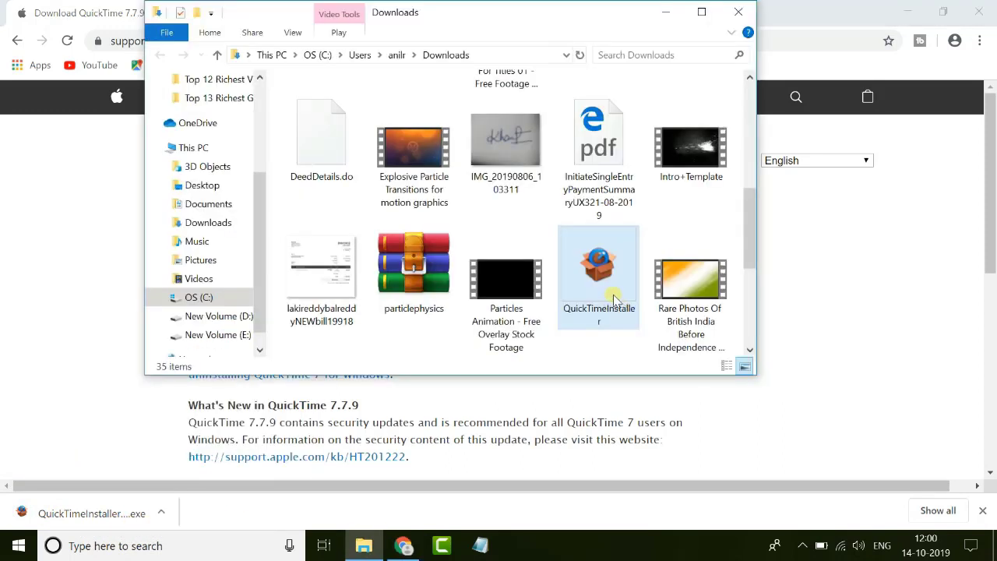
double_click(606, 287)
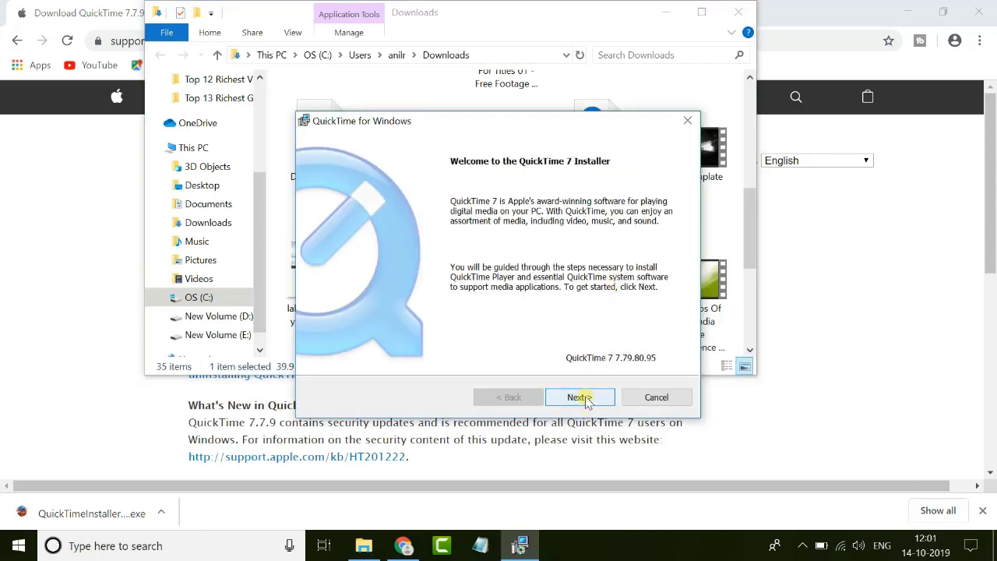
Accept the licence and install QuickTime 7 with the Typical setup
click(586, 399)
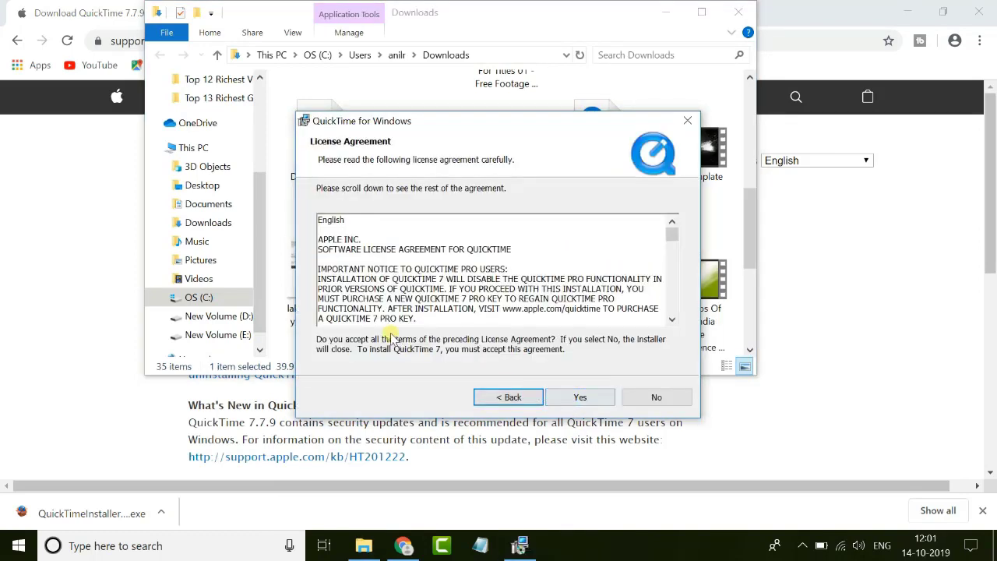
click(580, 398)
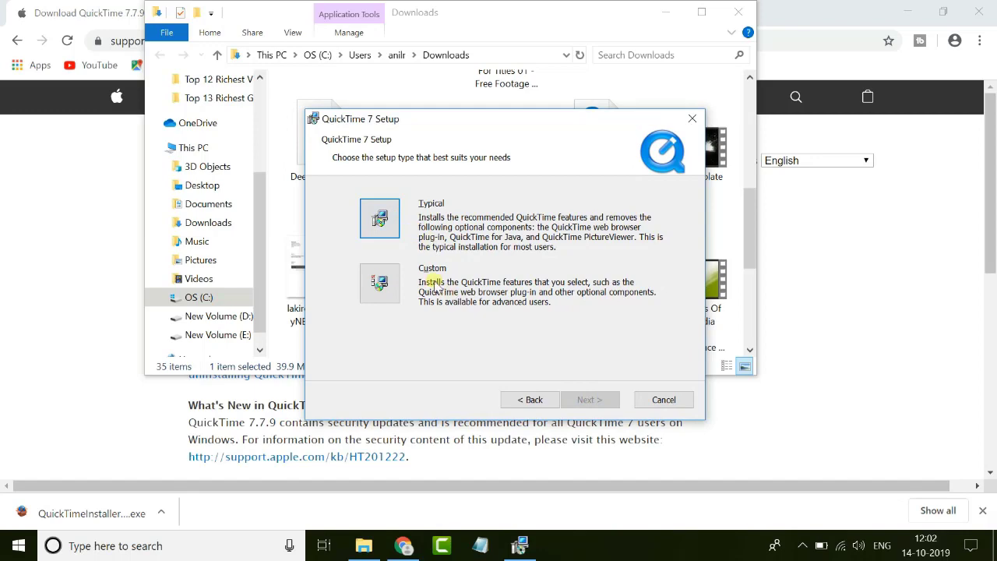
click(393, 226)
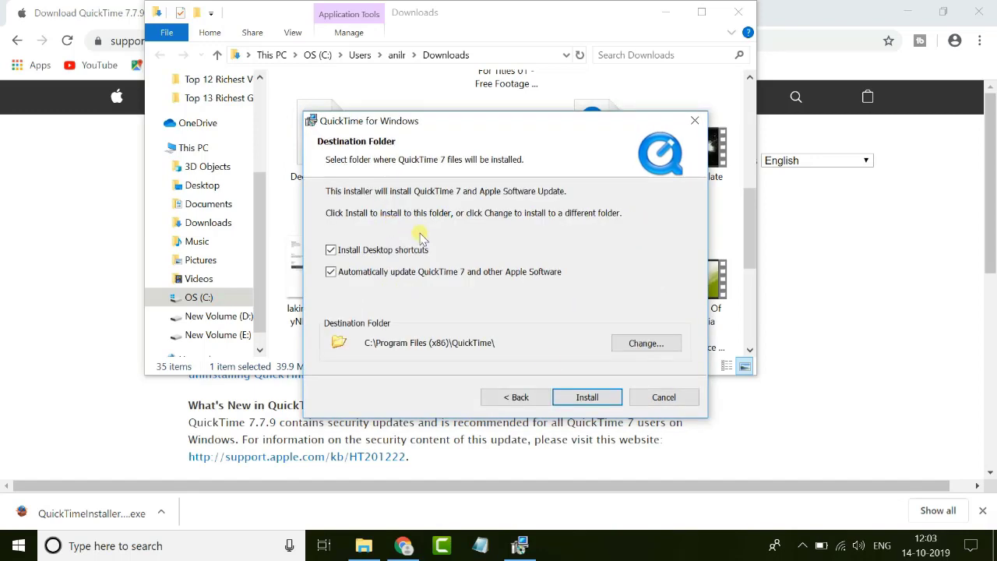
click(588, 399)
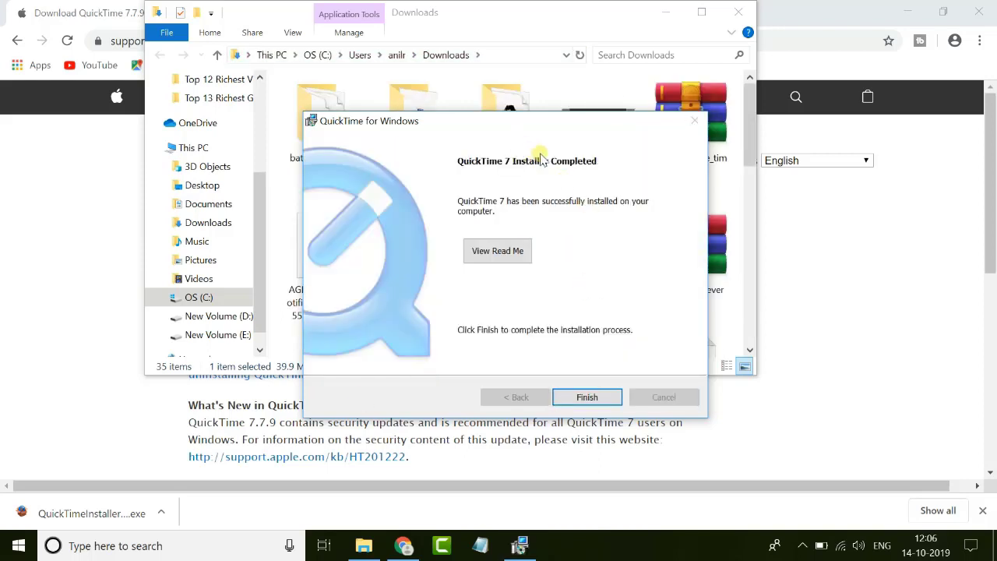
Reopen varma.aep from the desktop and add Comp 1 to the render queue
click(592, 399)
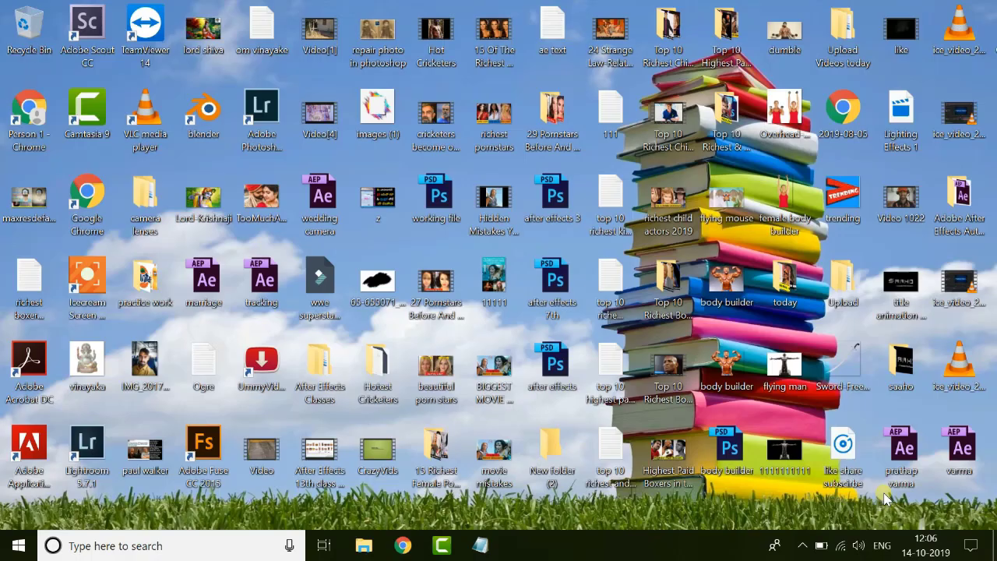
double_click(964, 452)
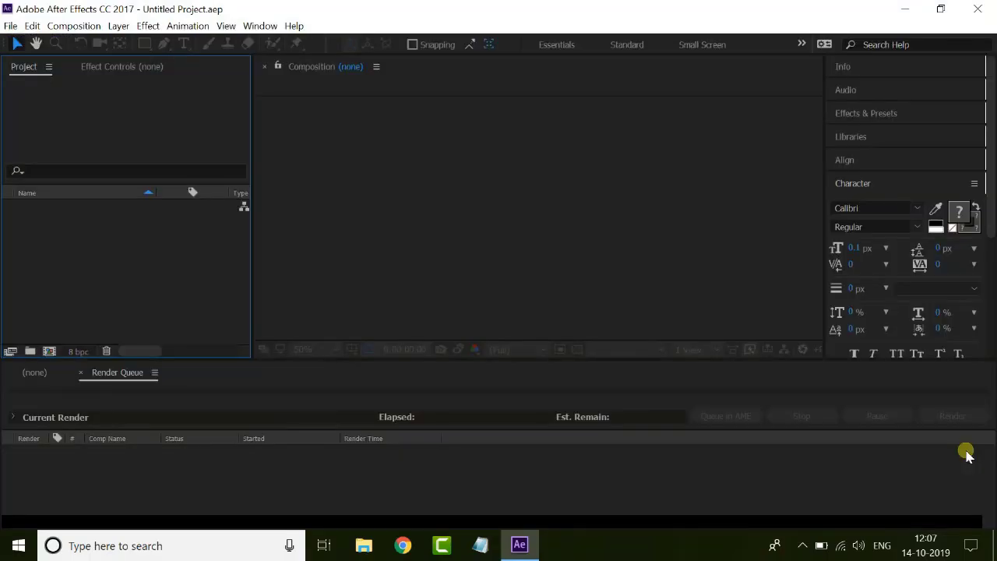
click(312, 295)
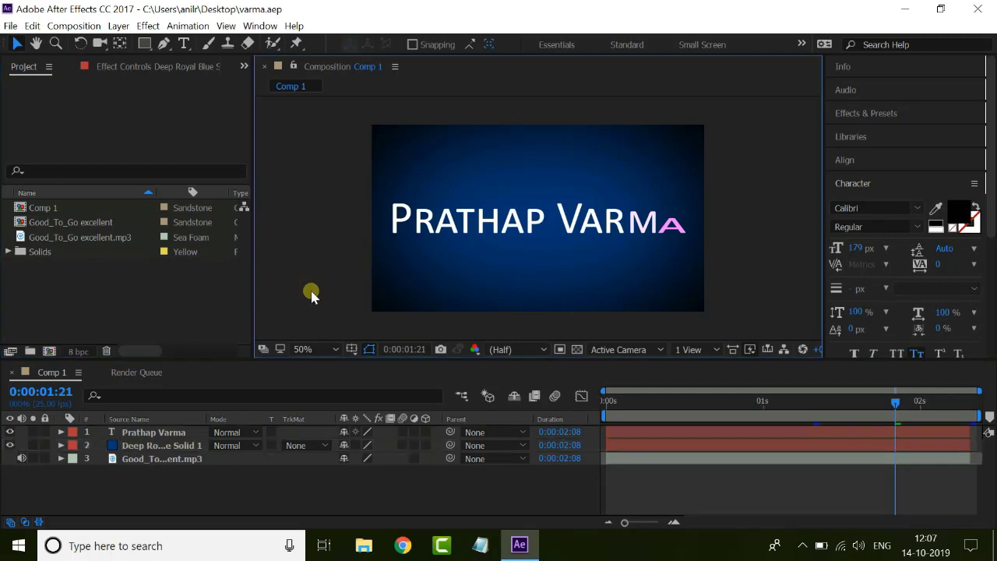
key(ctrl+m)
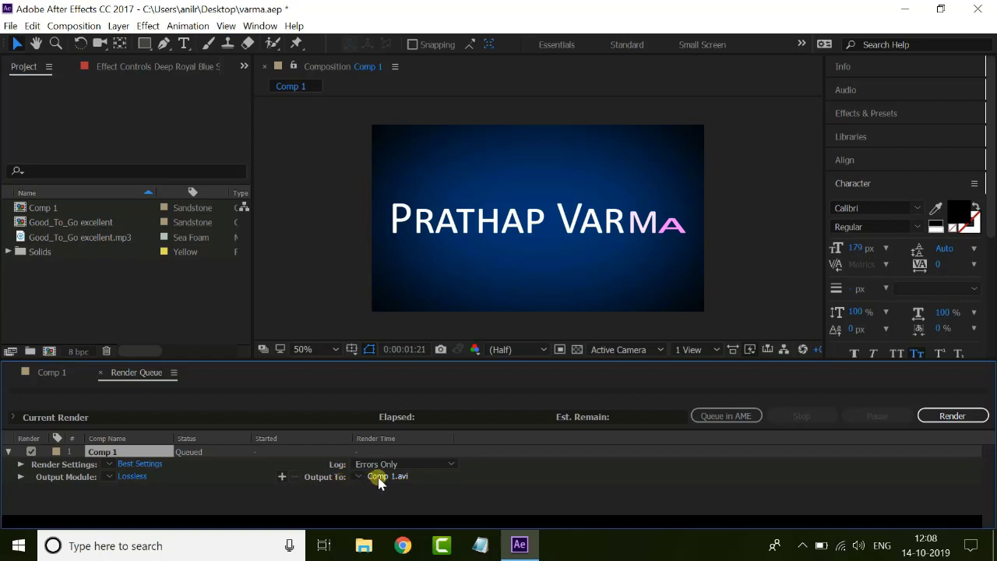
Set Comp 1's output file to export 1.avi on New Volume (D:)
click(379, 478)
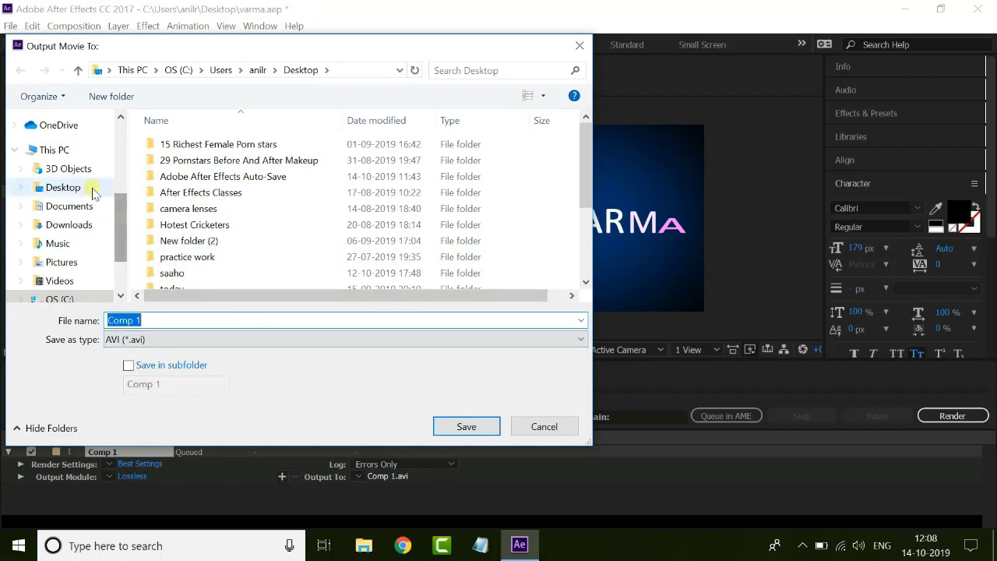
scroll(93, 208, down, 2)
scroll(88, 227, down, 1)
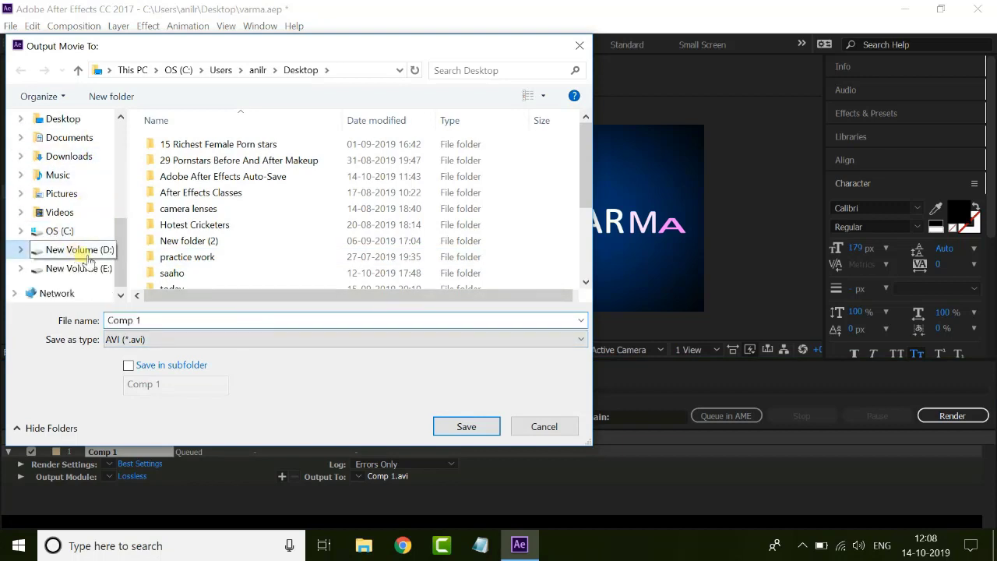
click(78, 249)
text(export)
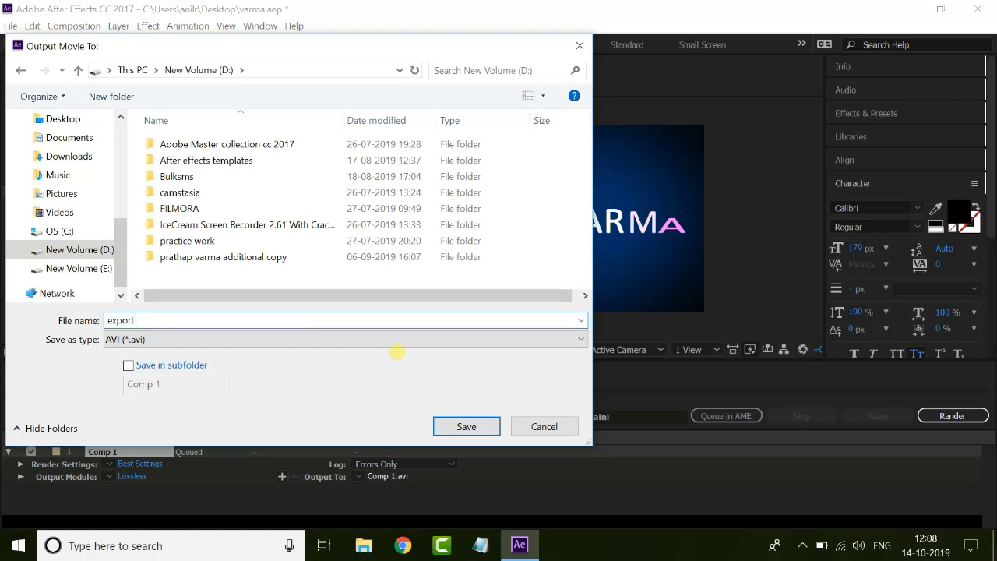
text( 1)
click(474, 429)
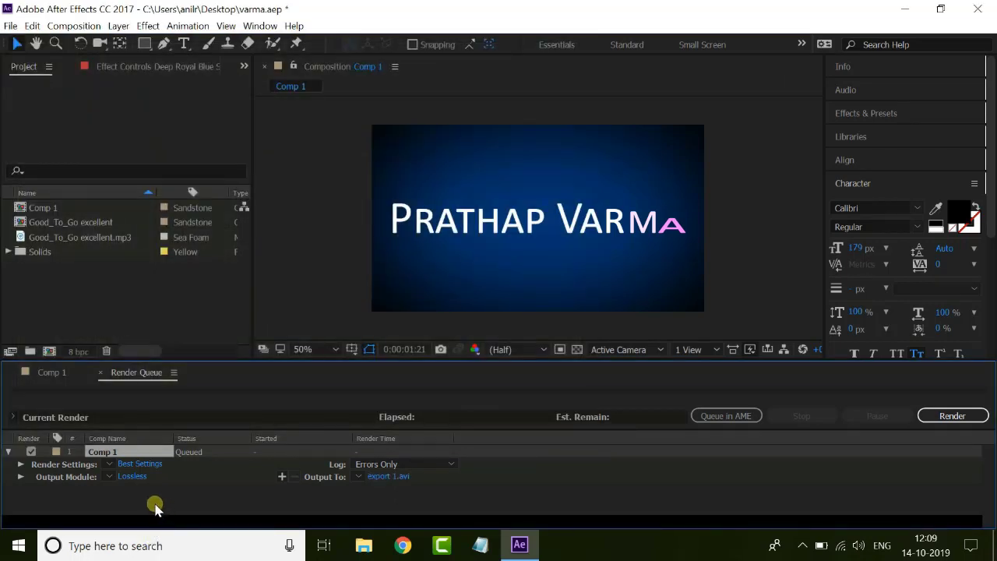
Set the output module format to QuickTime with H.264 video at quality 100
click(133, 476)
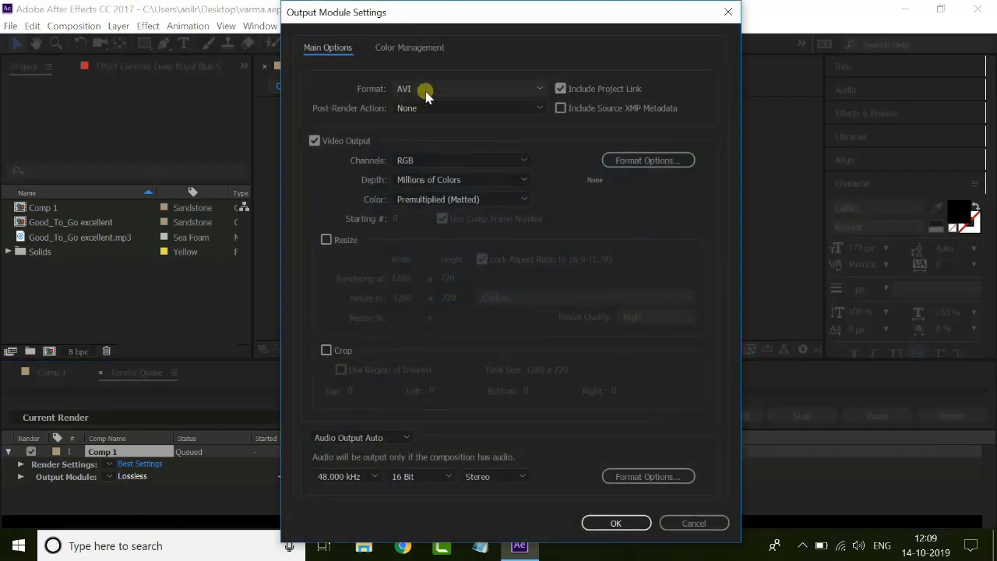
click(423, 89)
click(435, 252)
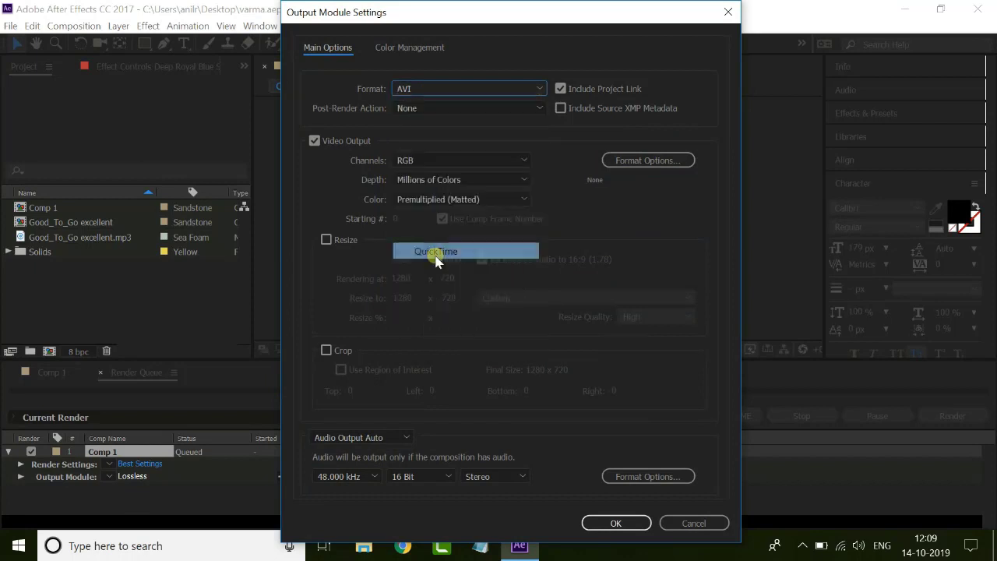
click(653, 165)
click(529, 148)
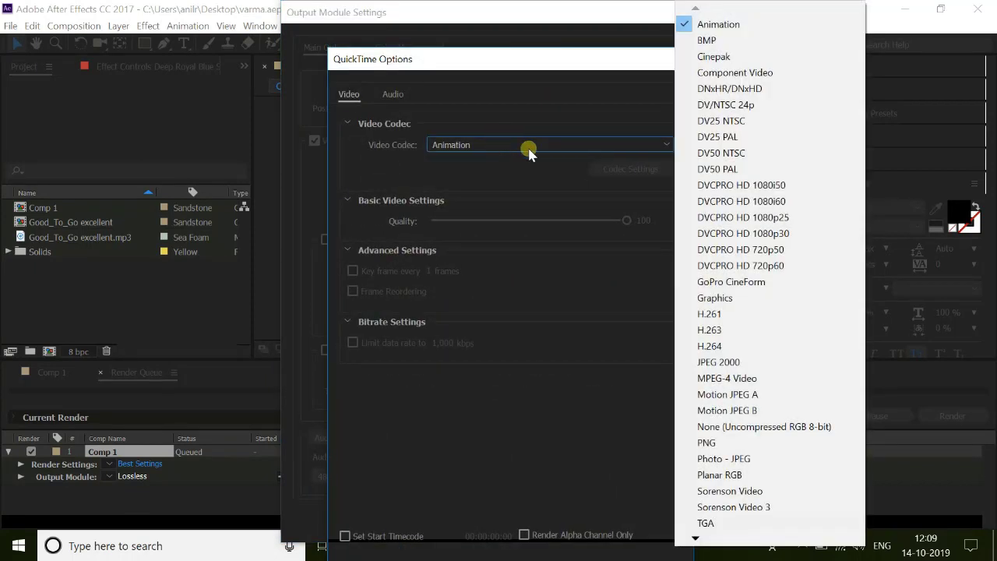
click(714, 350)
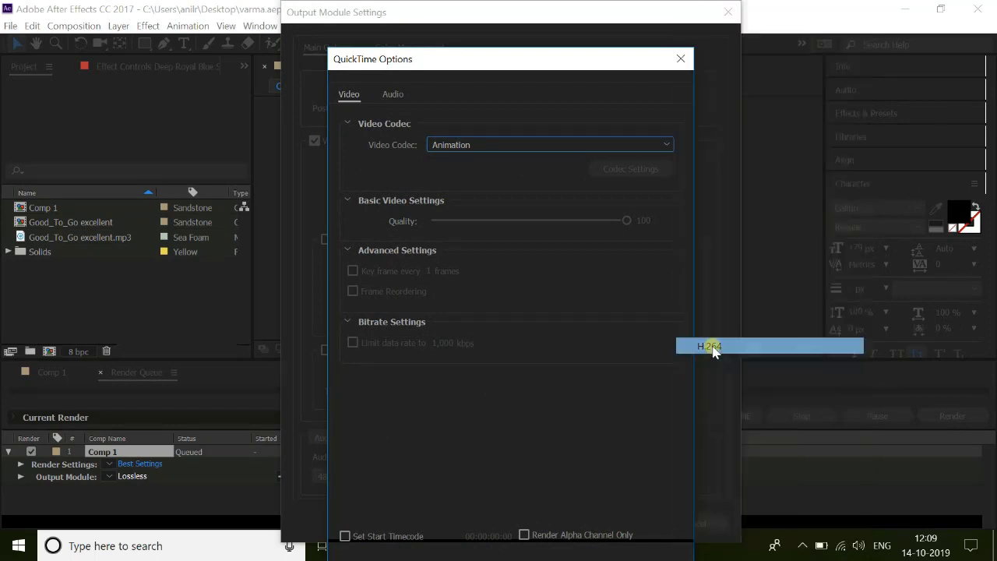
drag(513, 59, 517, 11)
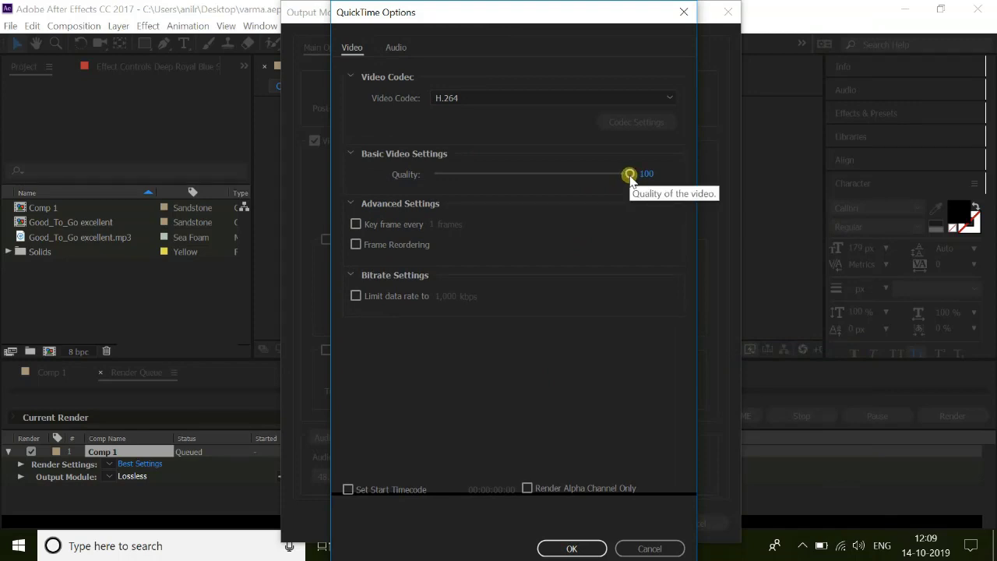
mouse_move(631, 180)
mouse_down()
mouse_move(607, 180)
mouse_move(640, 175)
mouse_up()
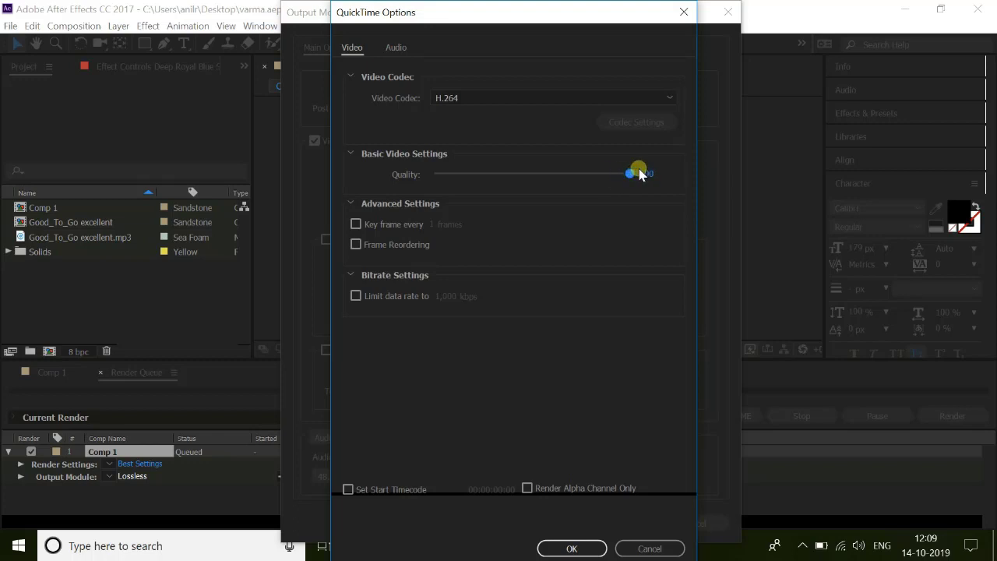
click(571, 547)
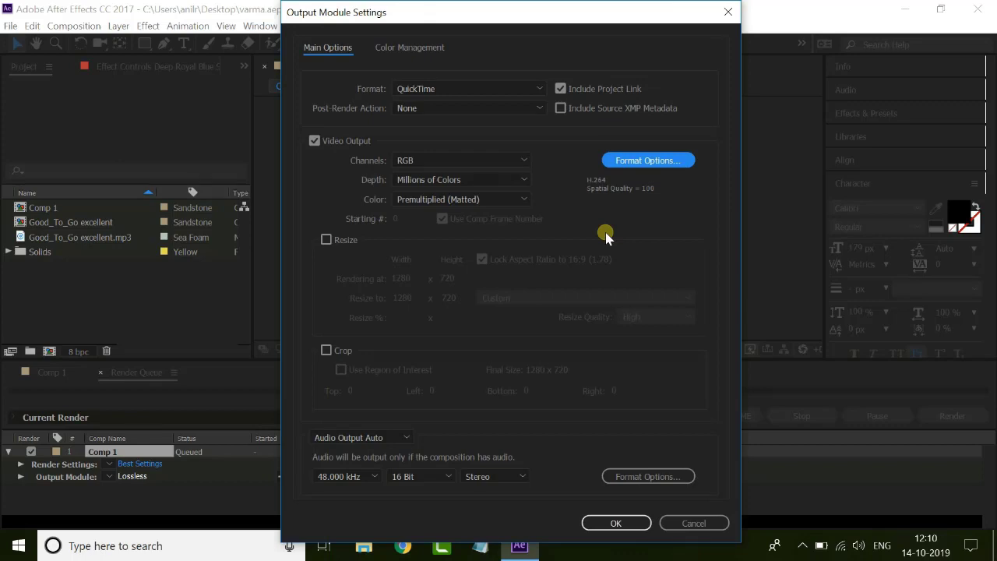
Leave audio output on Auto and apply the output module settings
click(354, 437)
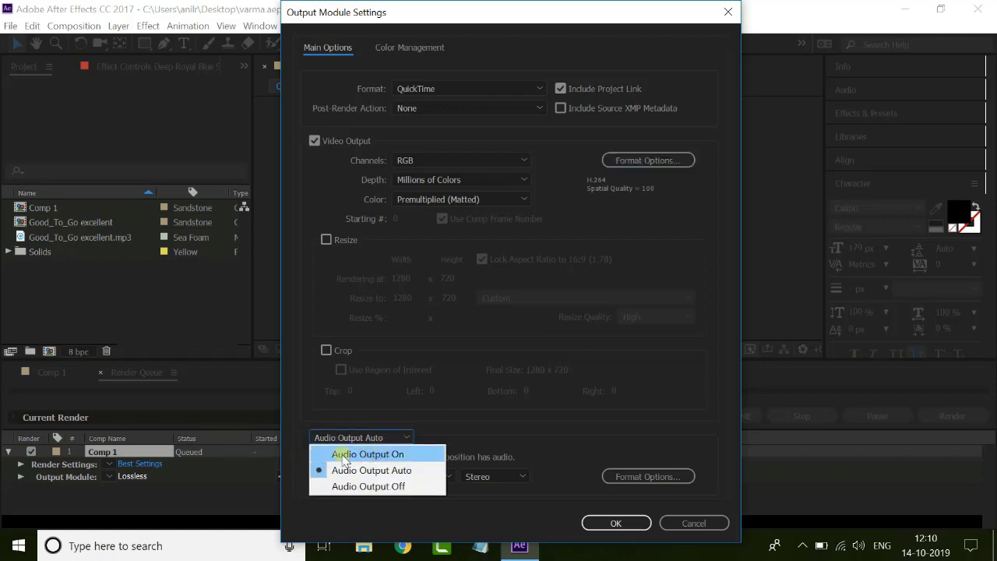
click(385, 486)
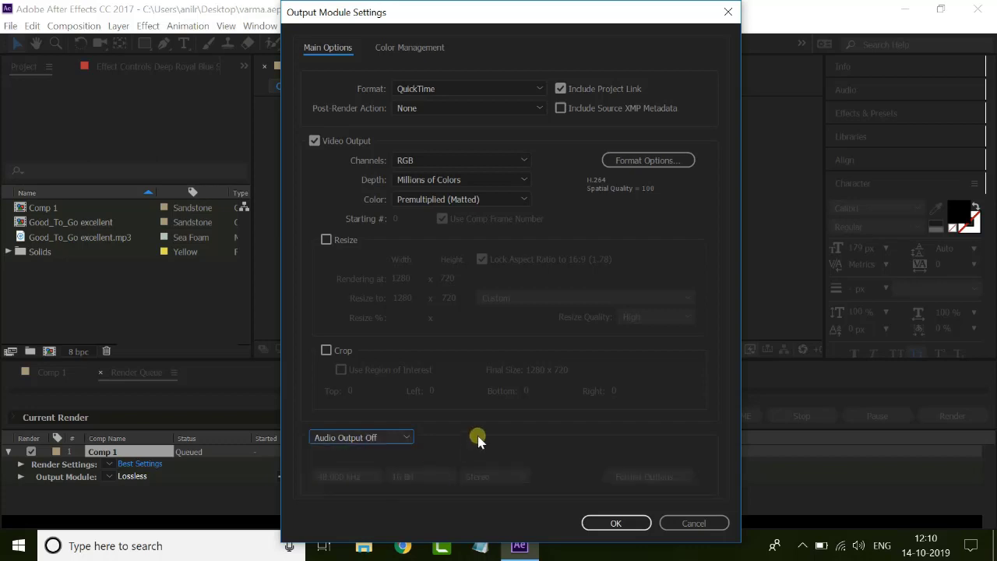
click(411, 438)
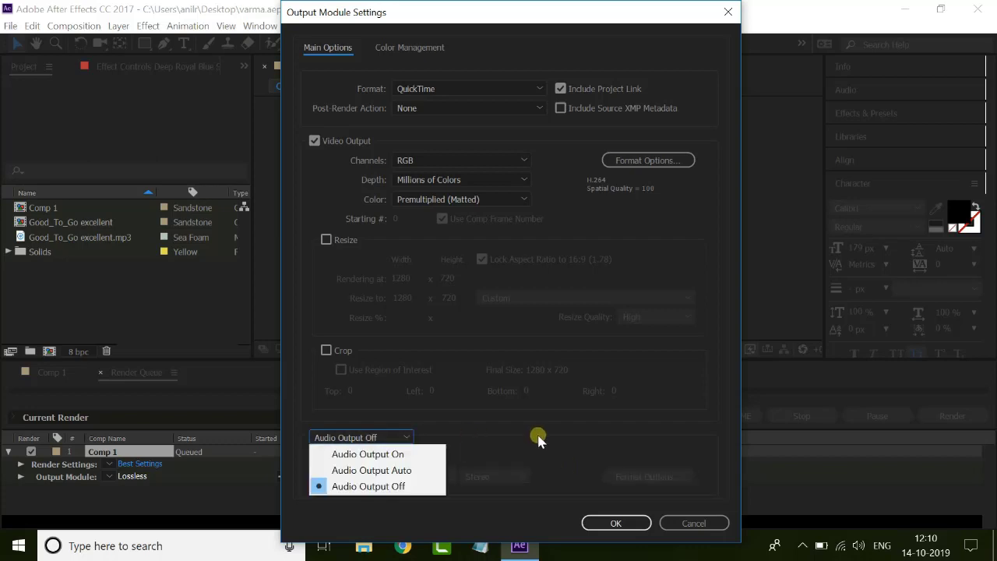
click(537, 437)
click(394, 437)
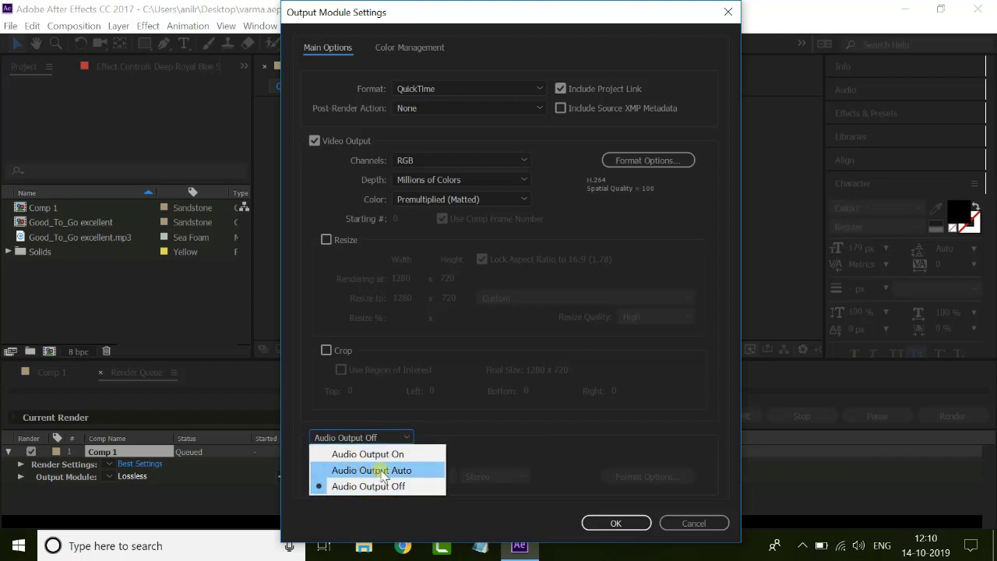
click(382, 471)
click(616, 522)
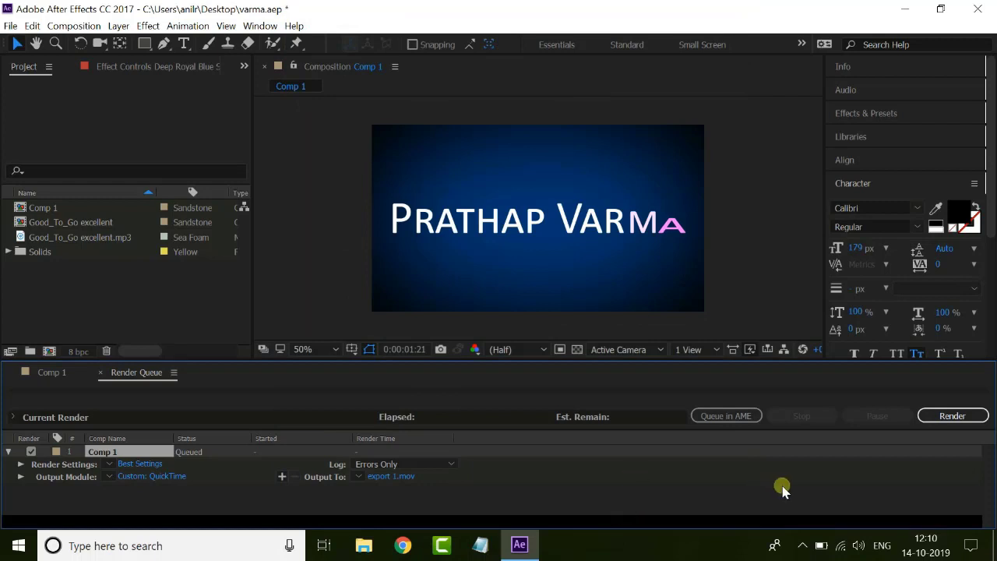
Render Comp 1 from the Render Queue to export 1.mov until it shows Done
click(950, 417)
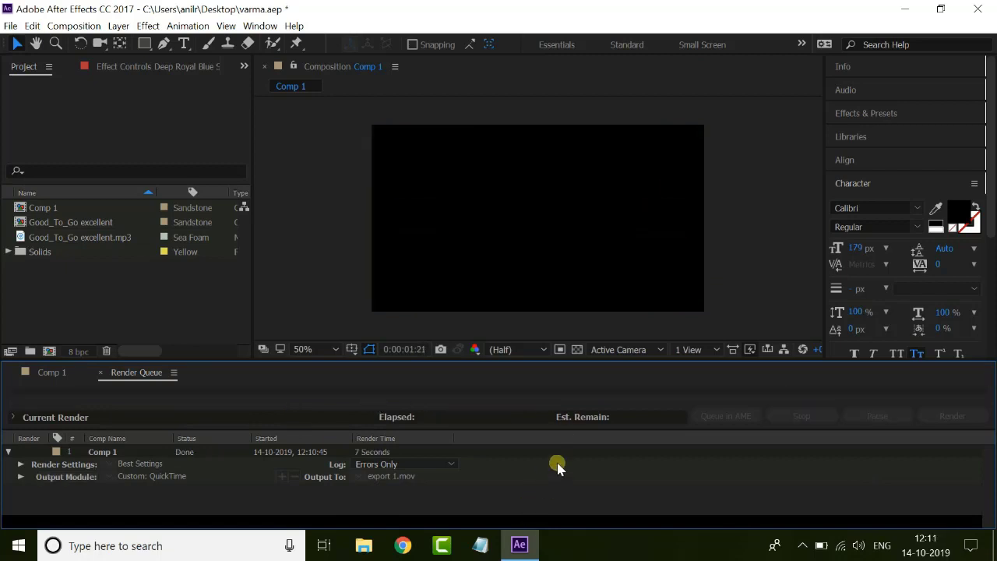
Check the properties of the rendered export 1.mov file in File Explorer
click(364, 547)
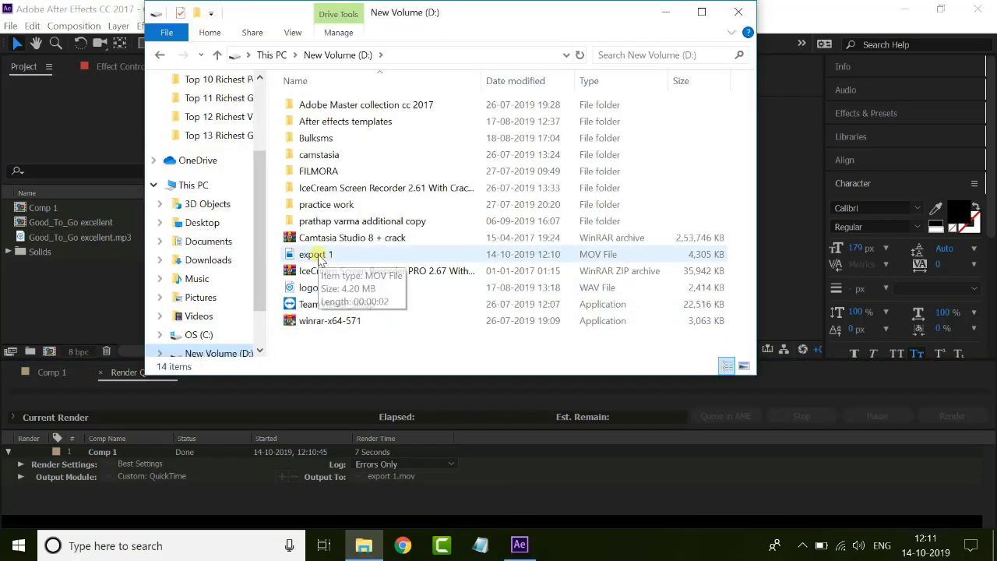
click(323, 260)
right_click(321, 260)
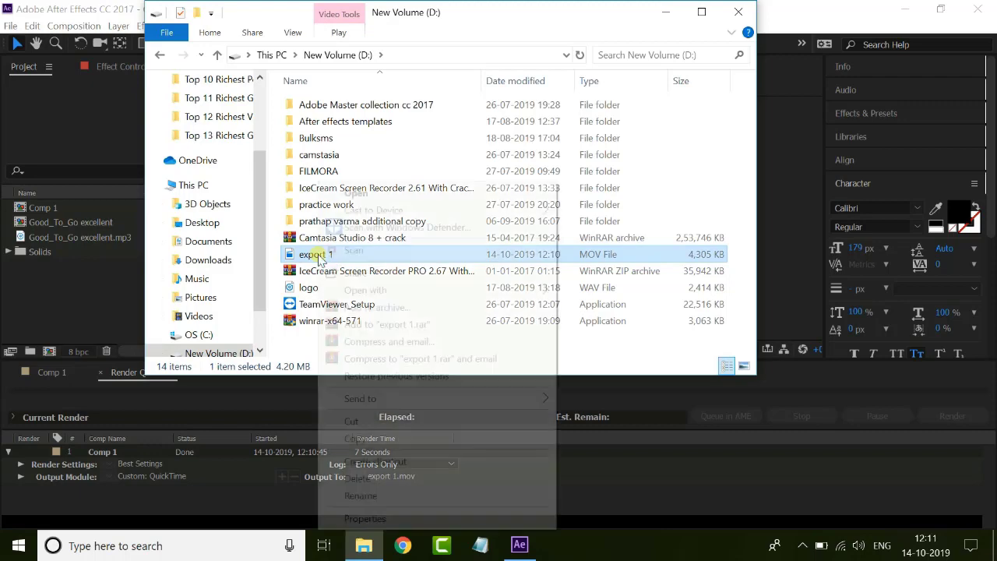
click(358, 520)
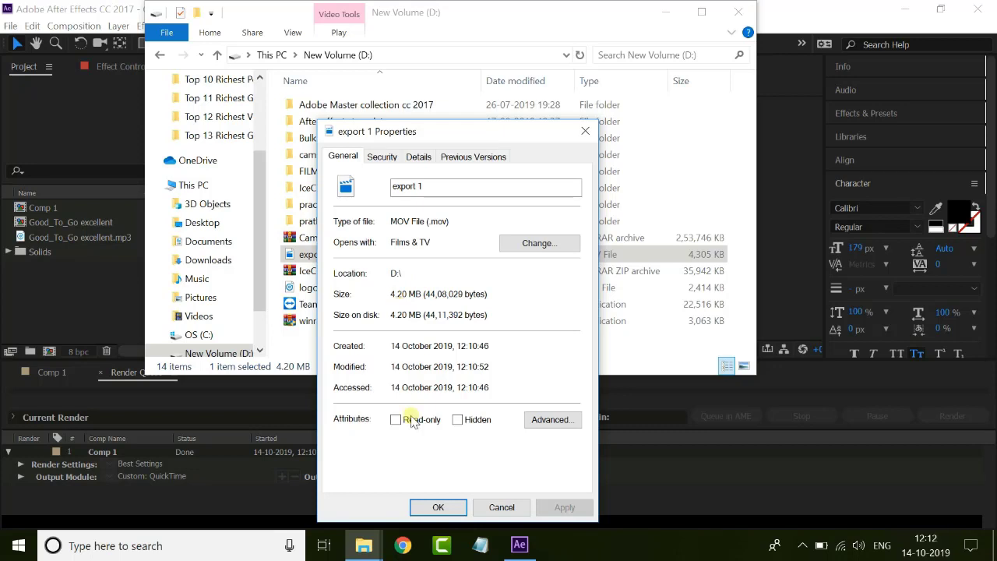
click(497, 507)
Play export 1.mov, close the player and return to After Effects
key(Return)
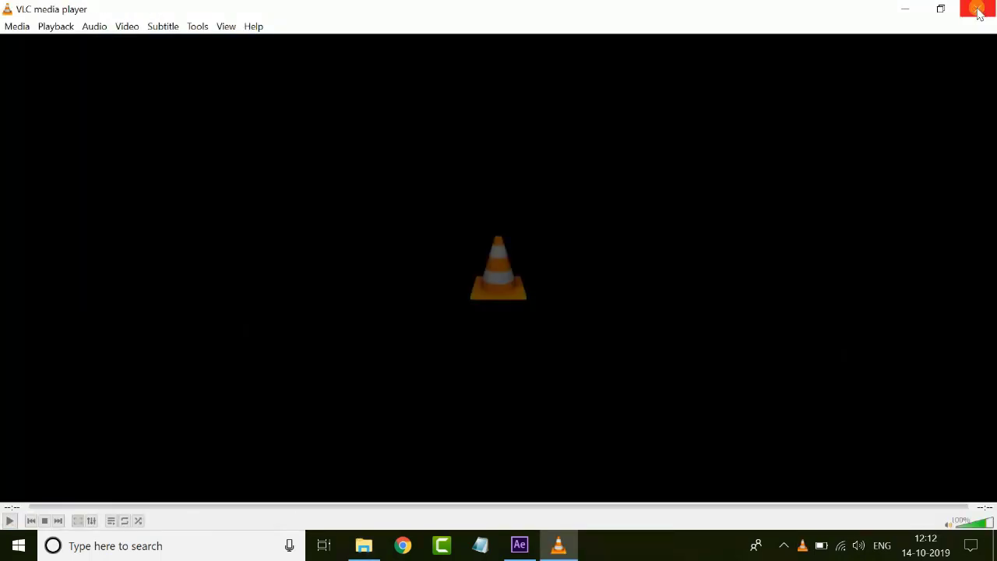
click(970, 11)
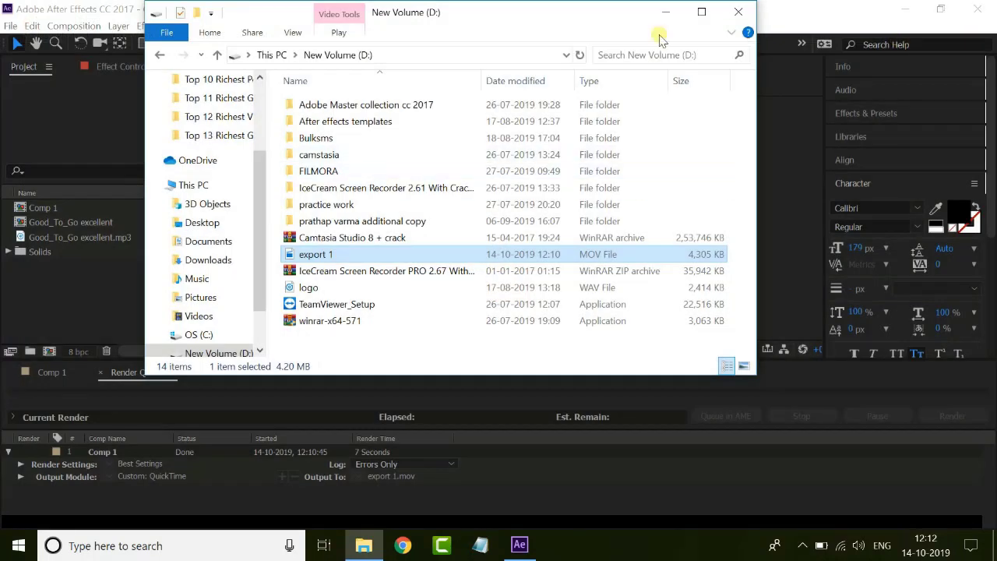
click(600, 499)
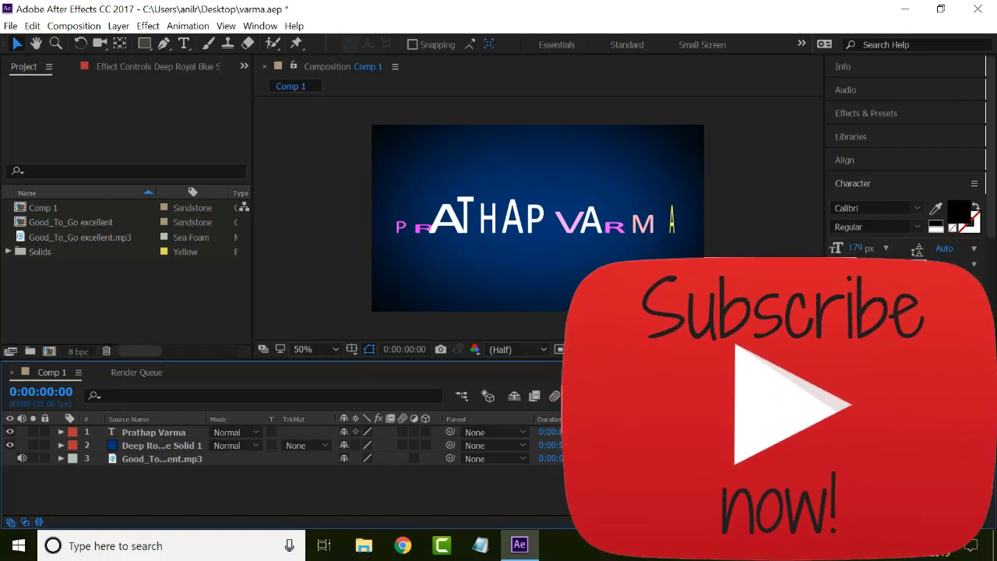
Queue Comp 1 again with AVI as the output format
key(ctrl+m)
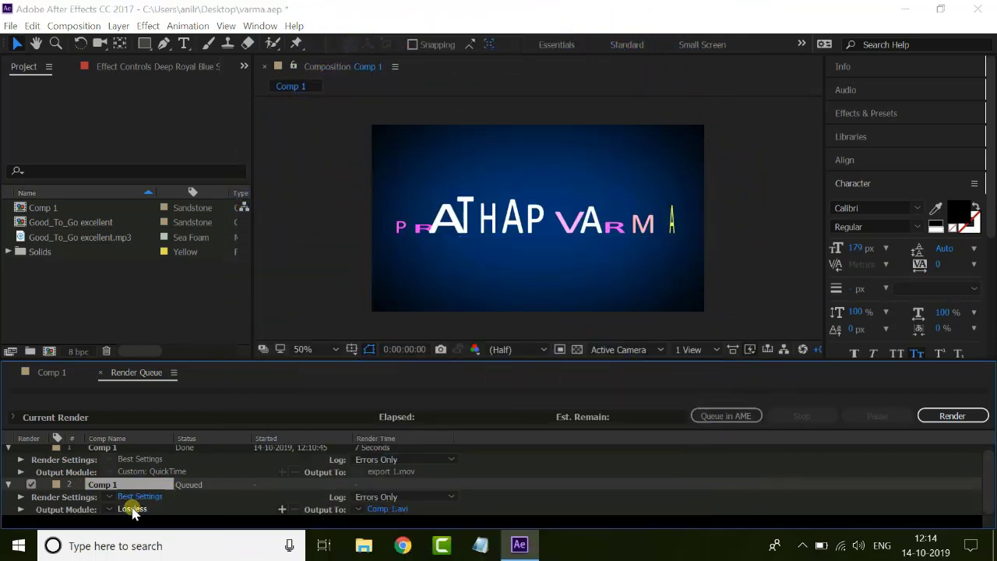
click(131, 509)
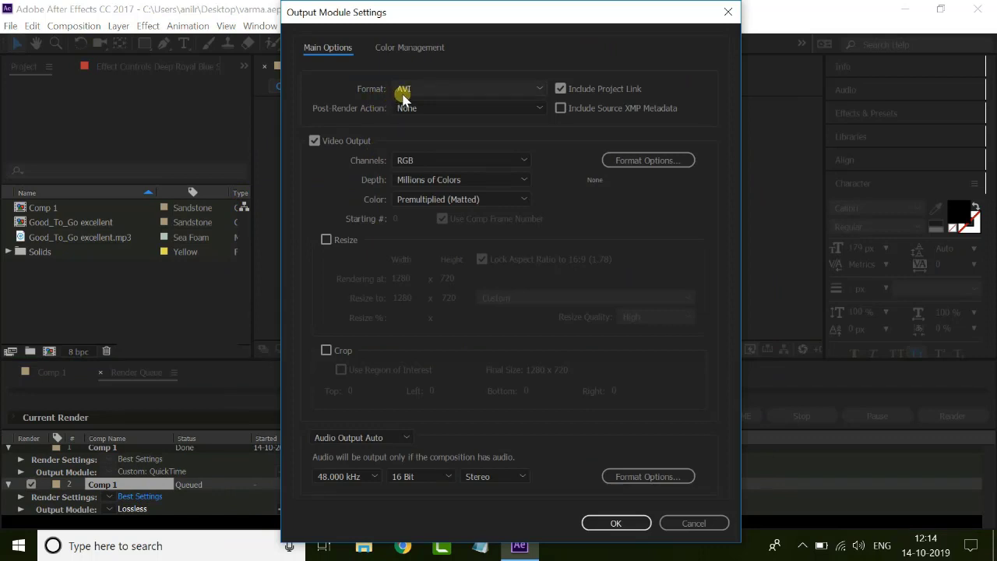
click(622, 525)
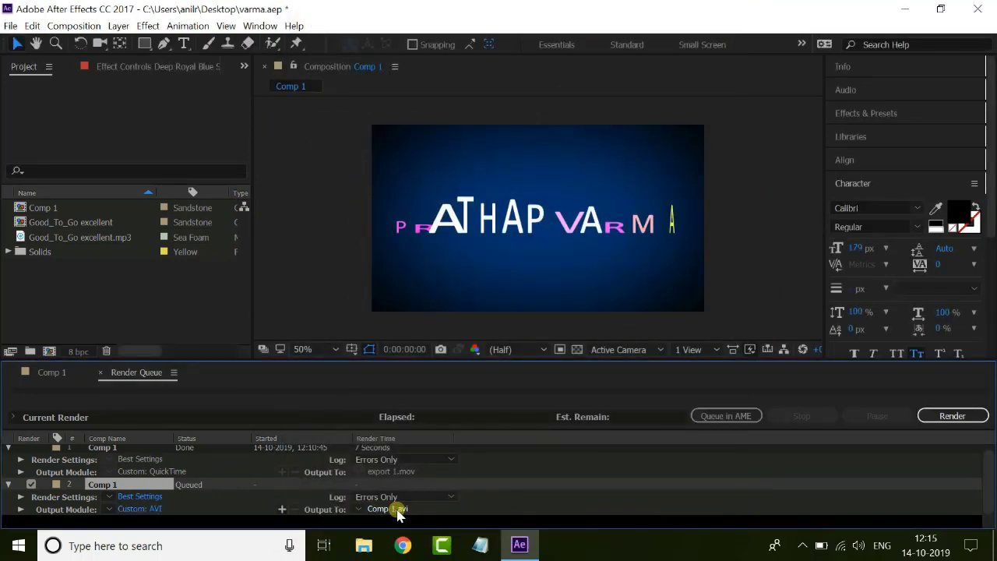
Name the output file export 2 on New Volume (D:) and render the AVI
click(396, 510)
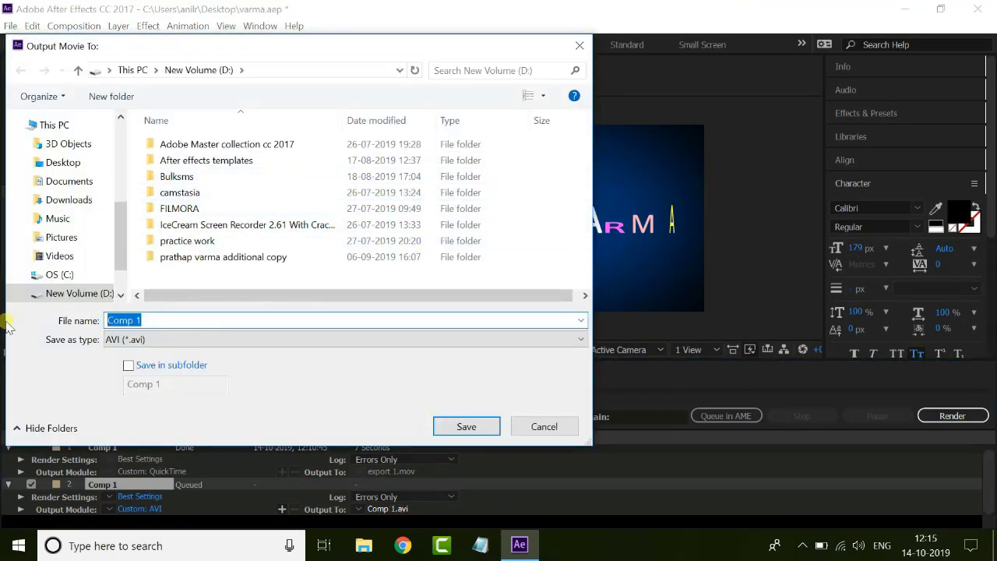
text(exp)
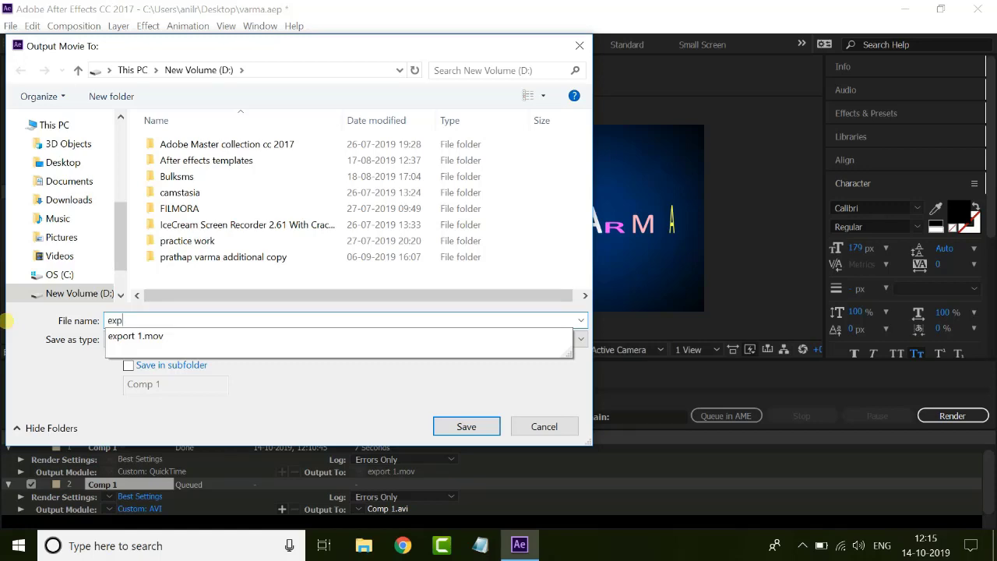
text(ort 2)
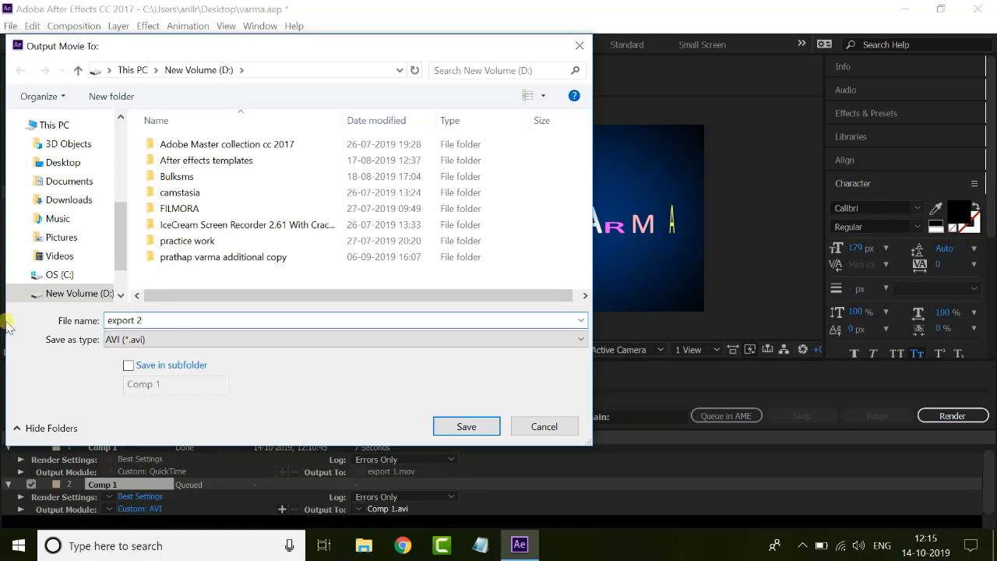
click(479, 433)
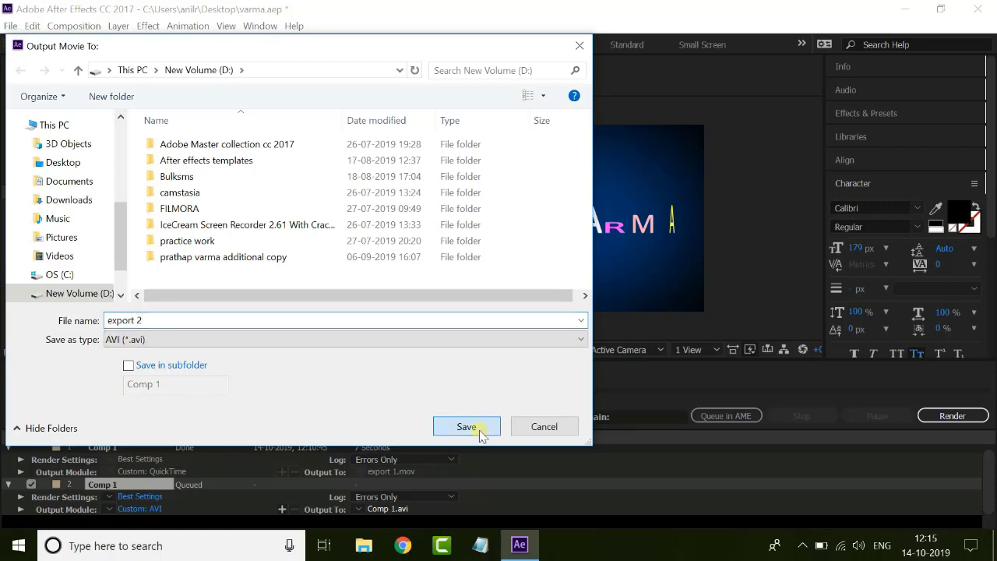
click(954, 419)
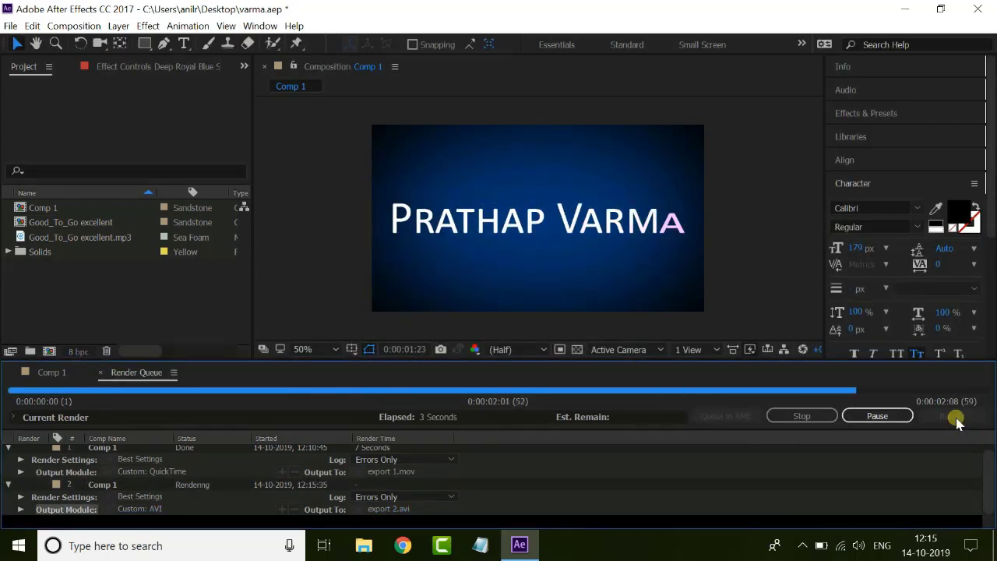
key(alt+Tab)
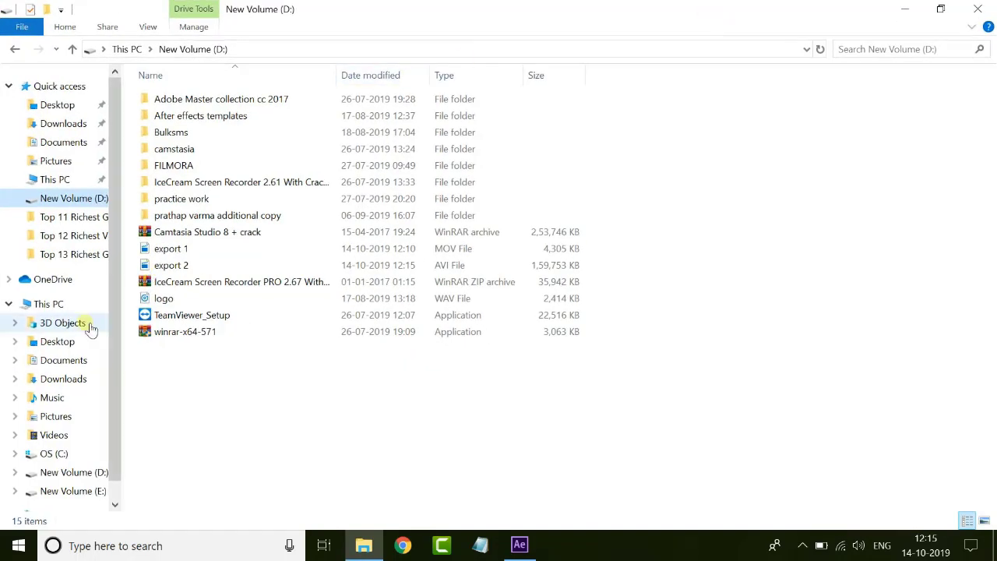
Check the properties of export 2.avi, a 156 MB file
click(172, 268)
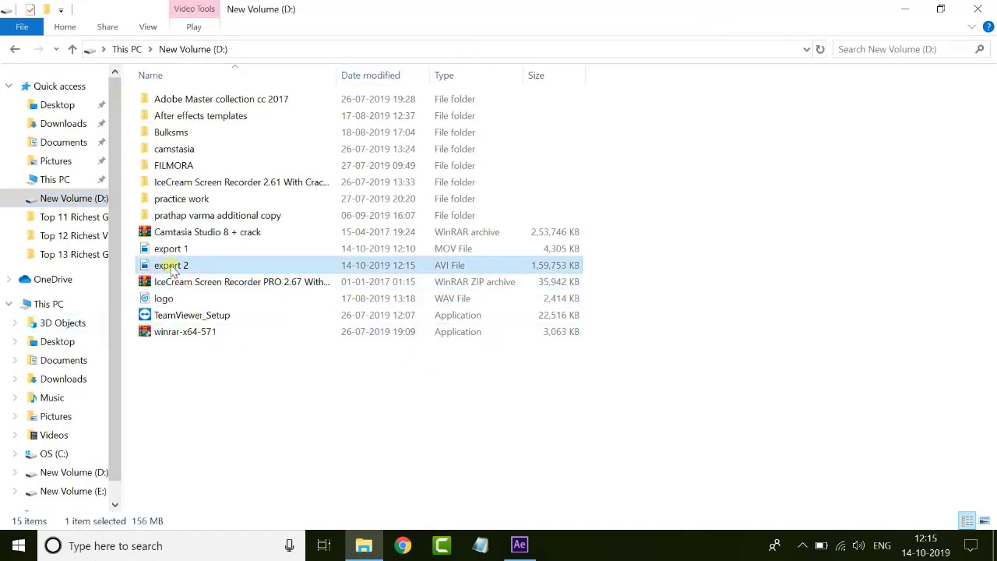
right_click(172, 268)
click(228, 518)
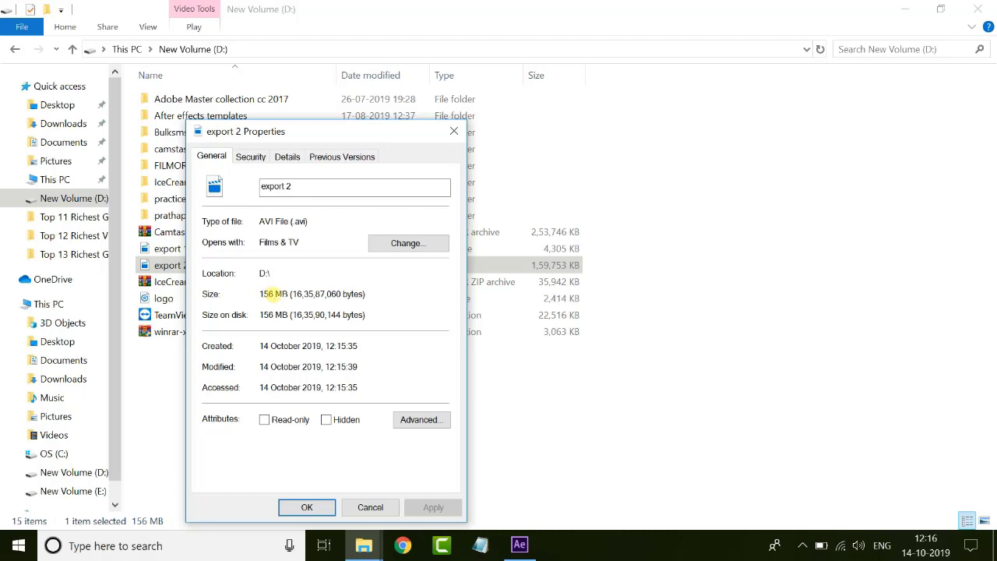
click(374, 508)
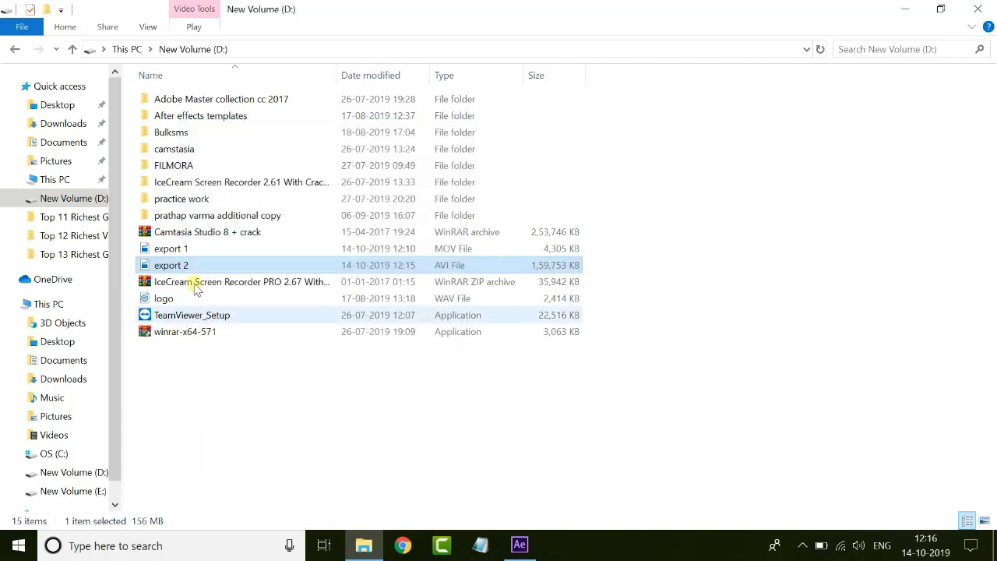
Play export 2.avi in VLC media player
double_click(181, 269)
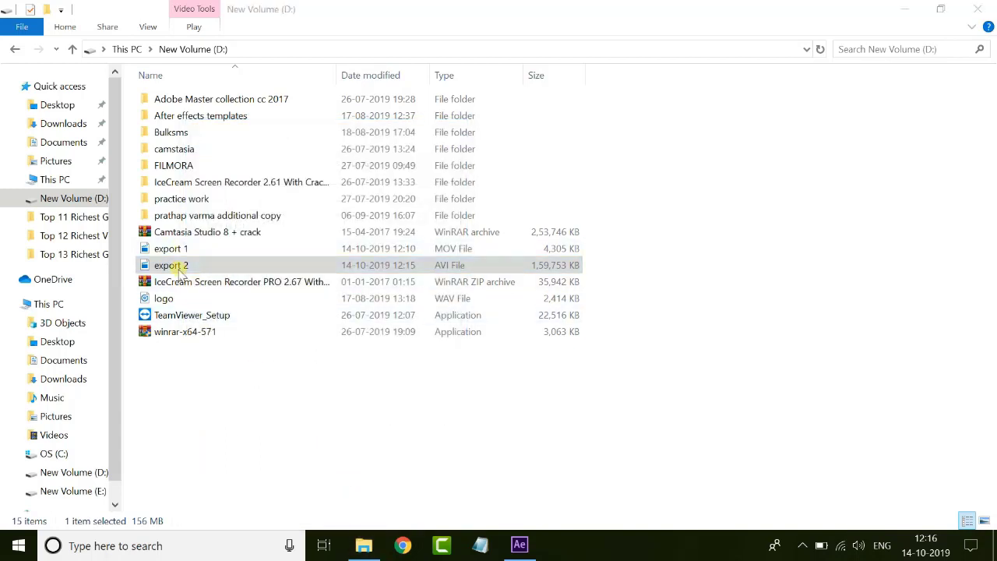
click(451, 392)
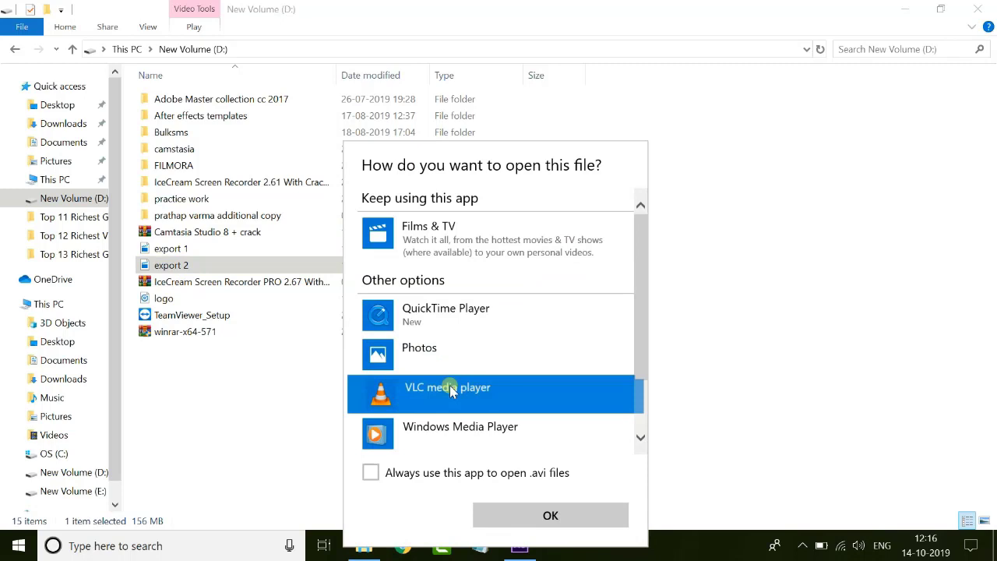
click(553, 523)
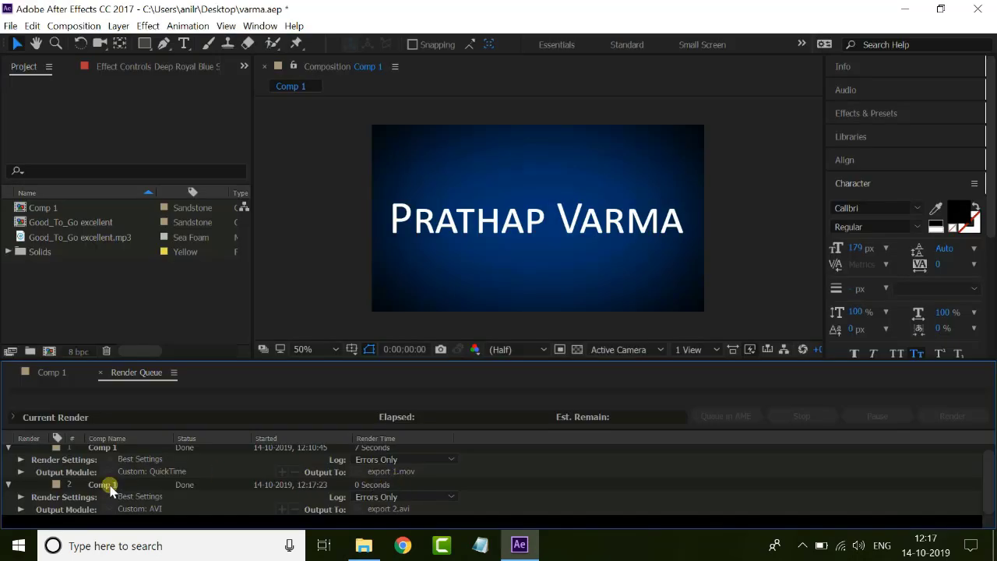
Delete both items from the Render Queue and close the Render Queue panel
click(107, 486)
key(Delete)
click(103, 454)
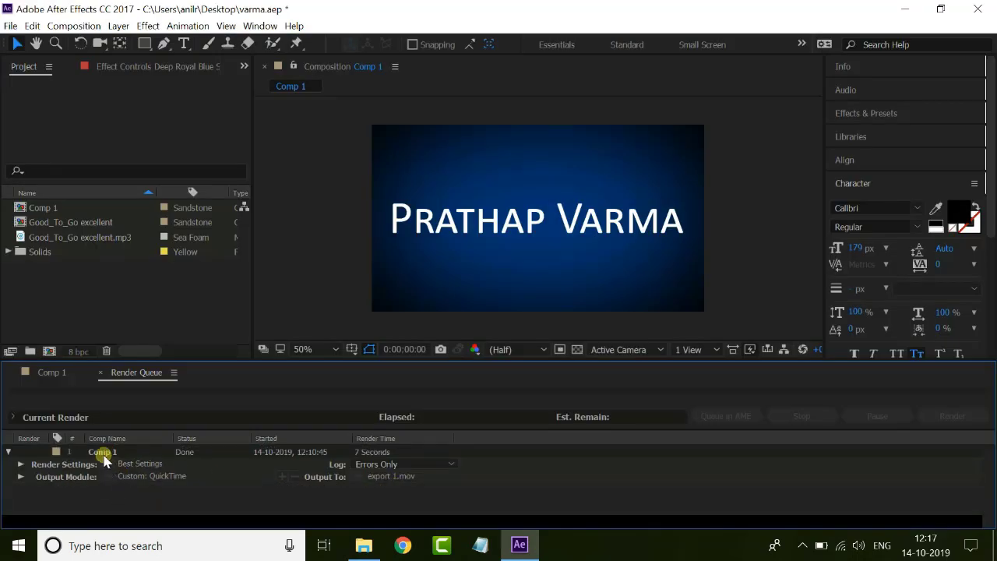
key(Delete)
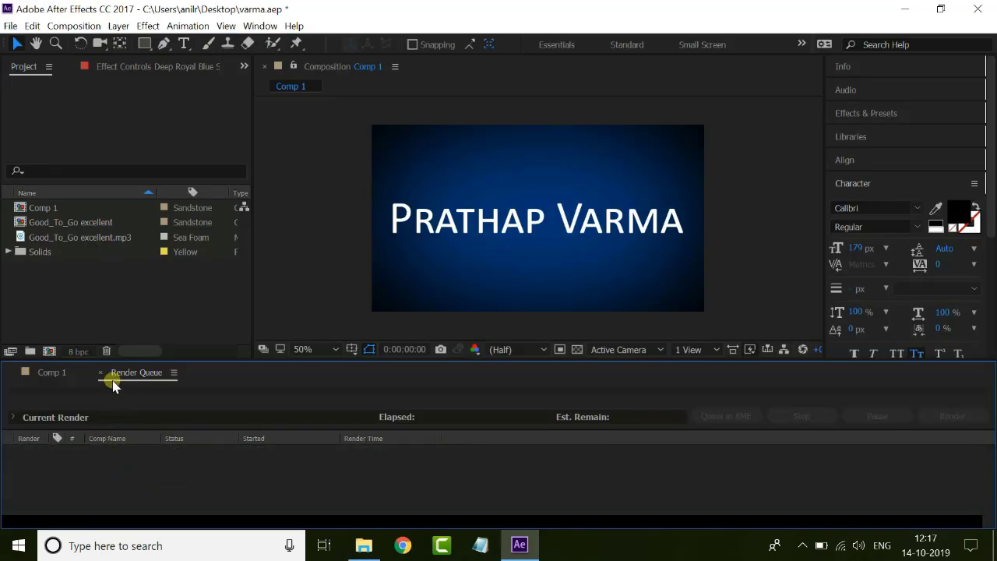
click(100, 373)
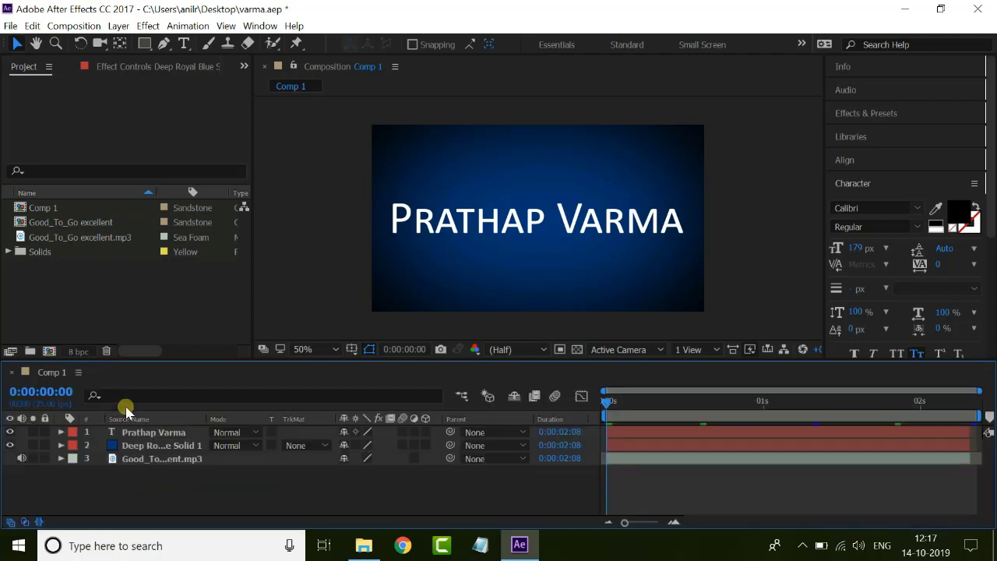
Queue Comp 1 again with Ctrl+M and bring up its Output Module Settings
click(179, 448)
key(ctrl+m)
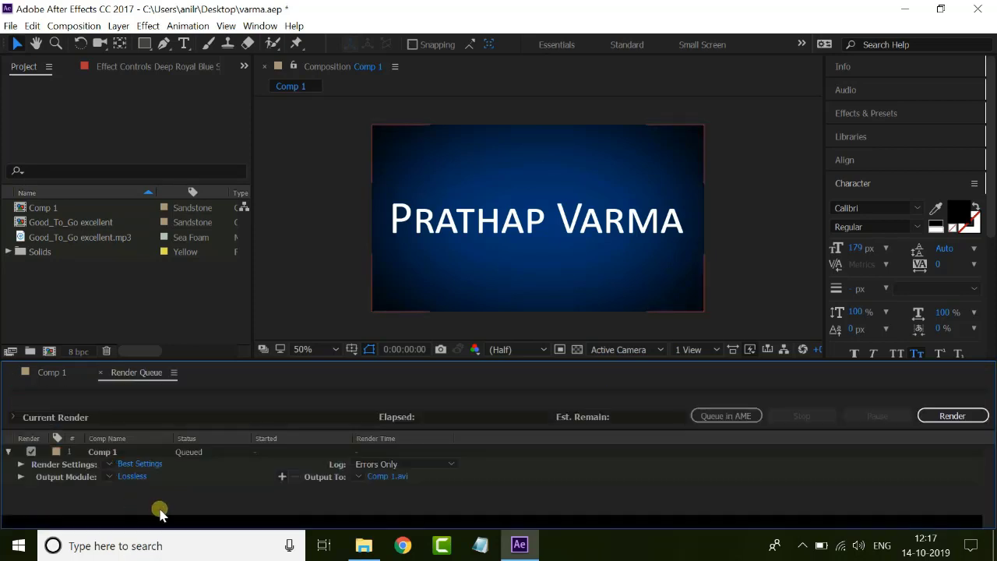
click(112, 465)
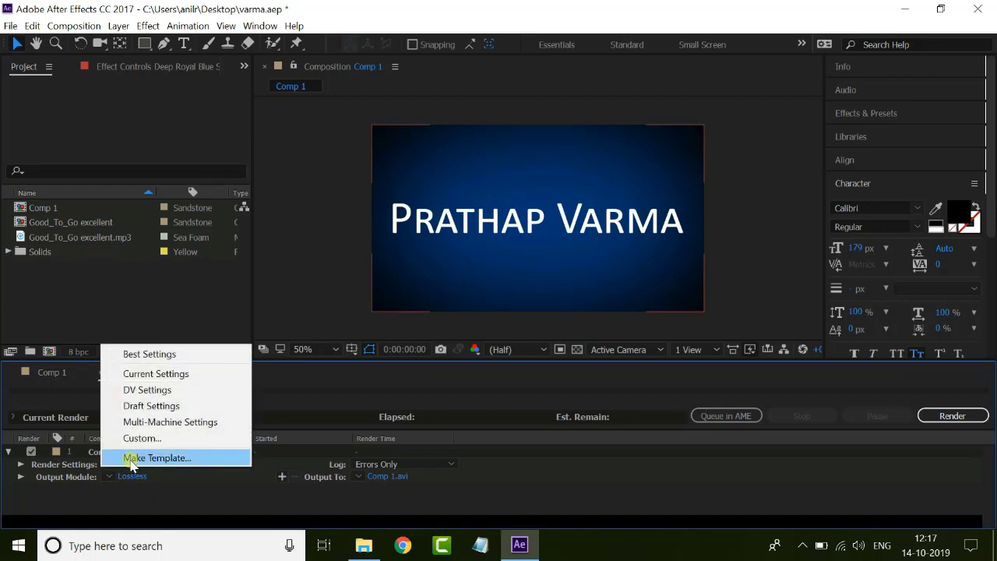
click(112, 465)
click(113, 465)
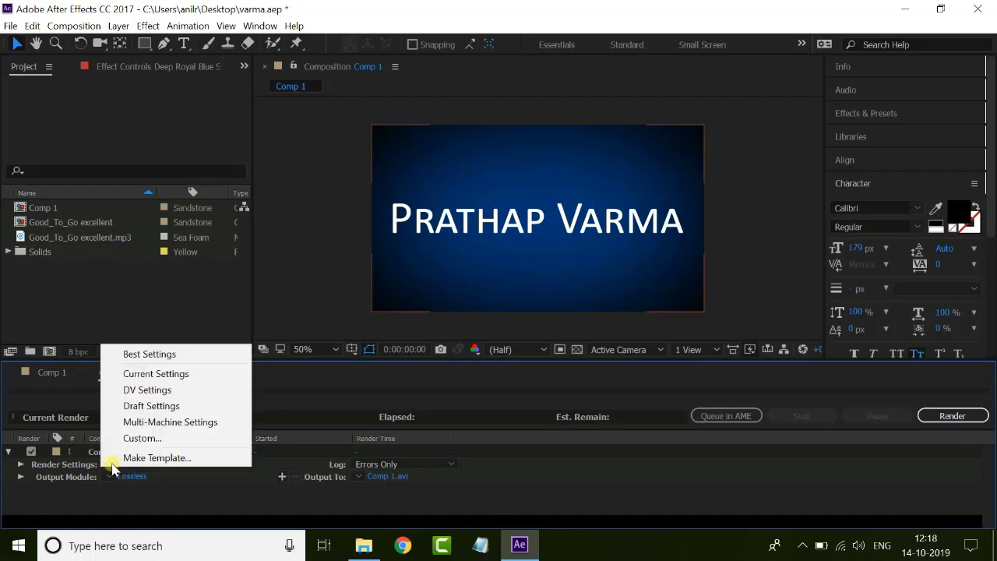
click(166, 492)
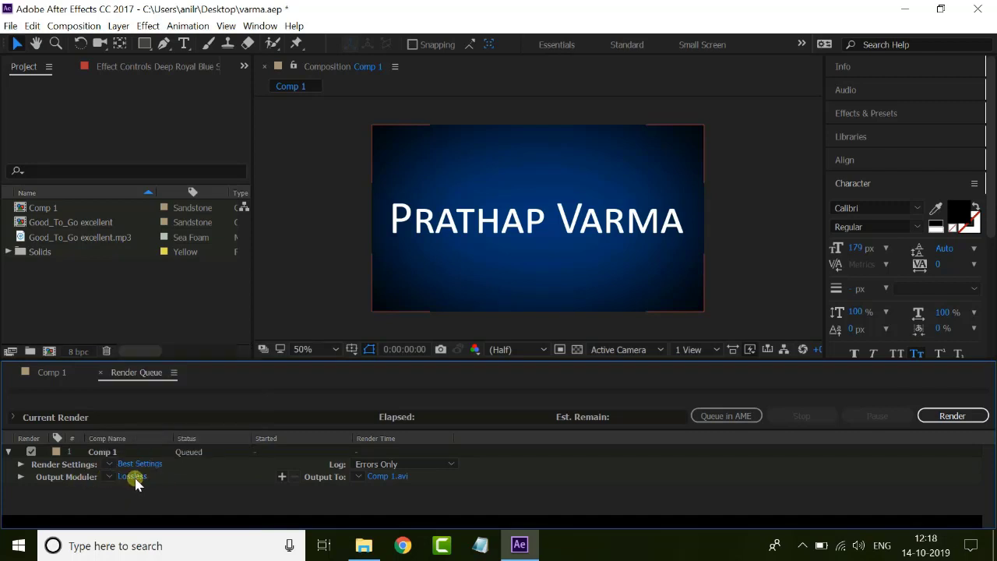
click(134, 478)
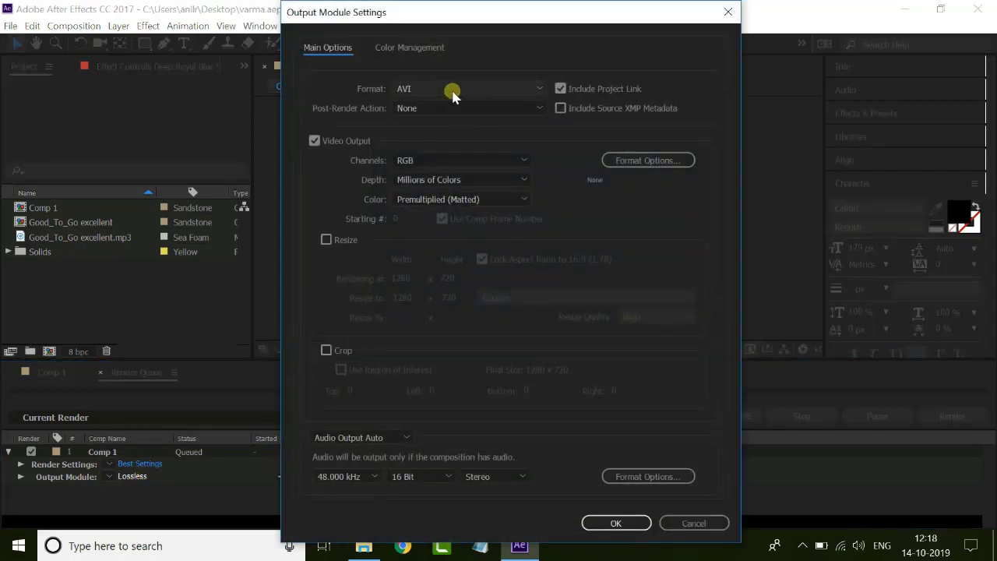
Switch the output to QuickTime with H.264 compression, rendering to Comp 1.mov
click(452, 93)
click(445, 249)
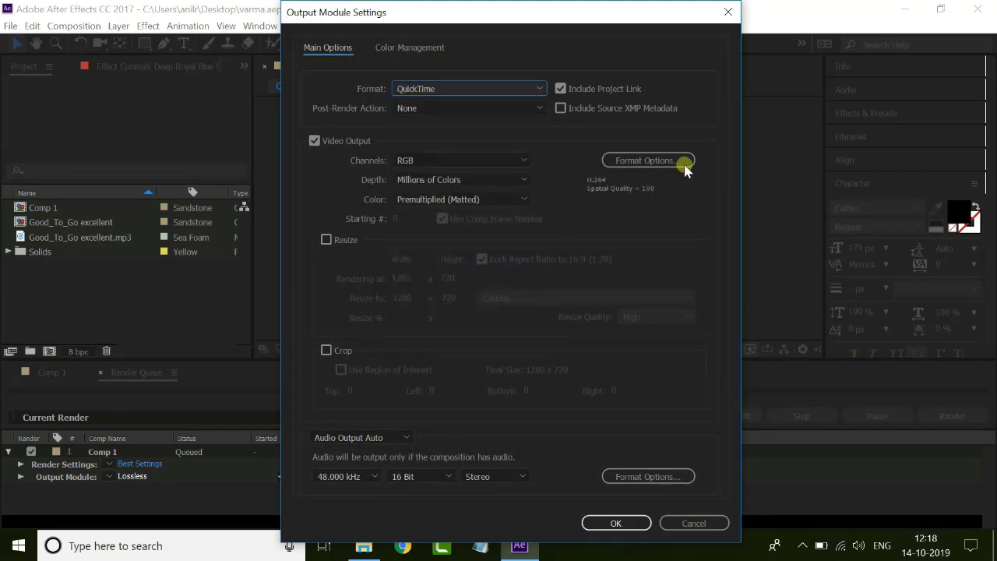
click(684, 164)
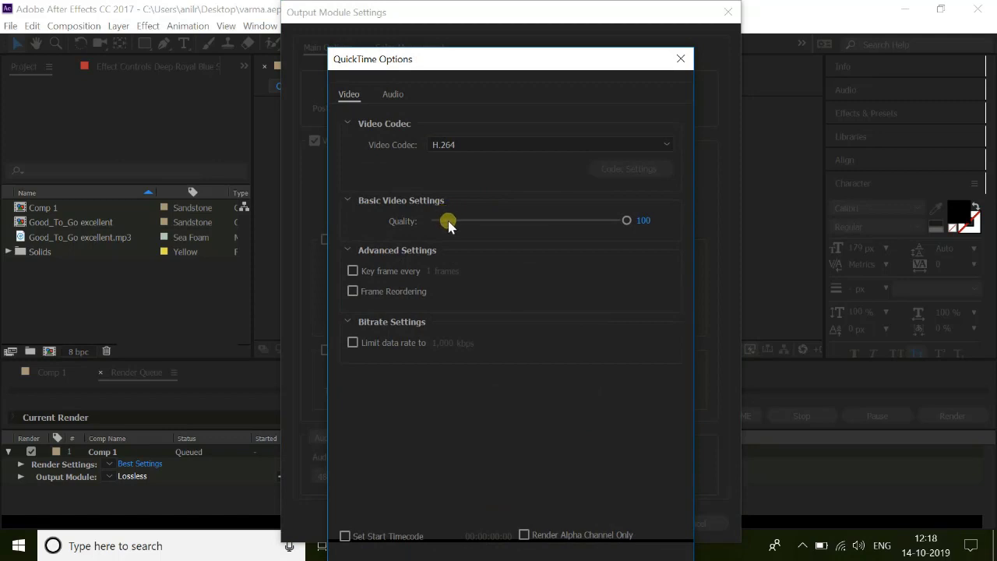
drag(534, 61, 540, 15)
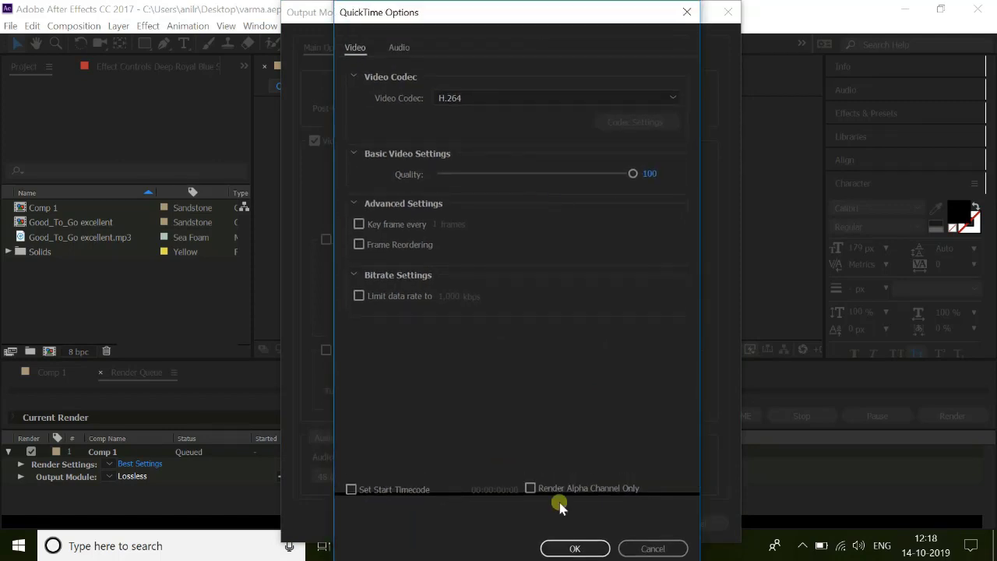
click(571, 548)
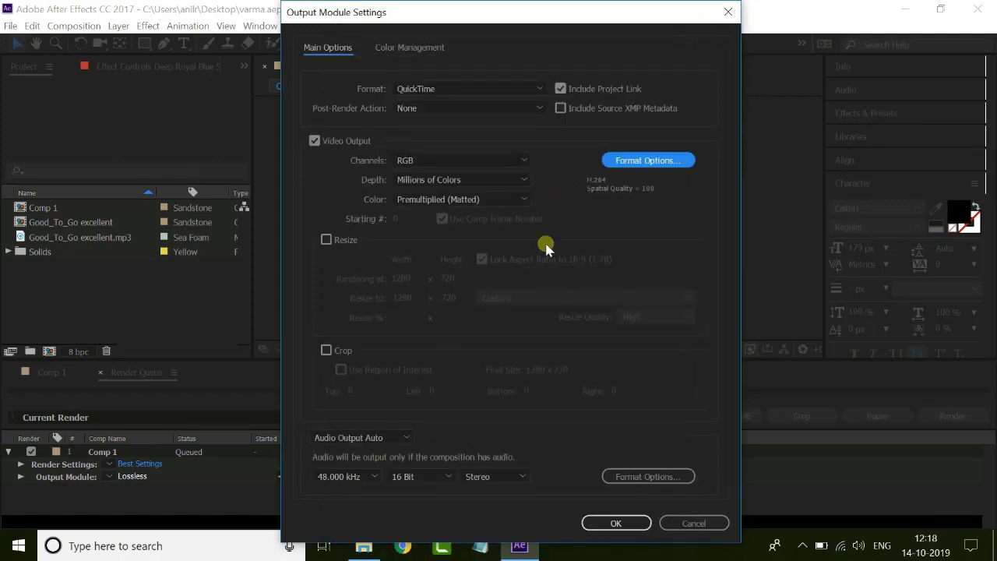
click(405, 438)
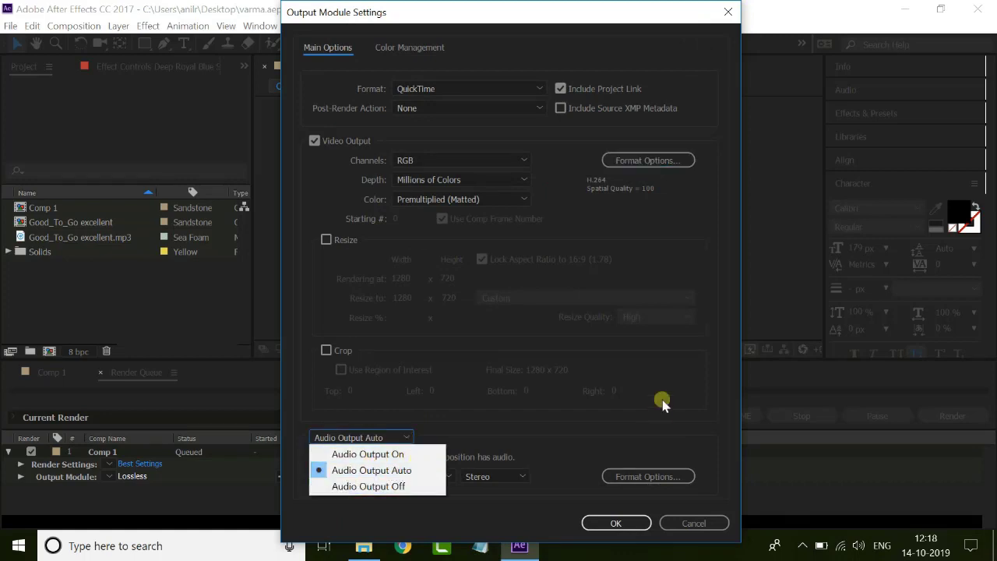
click(628, 520)
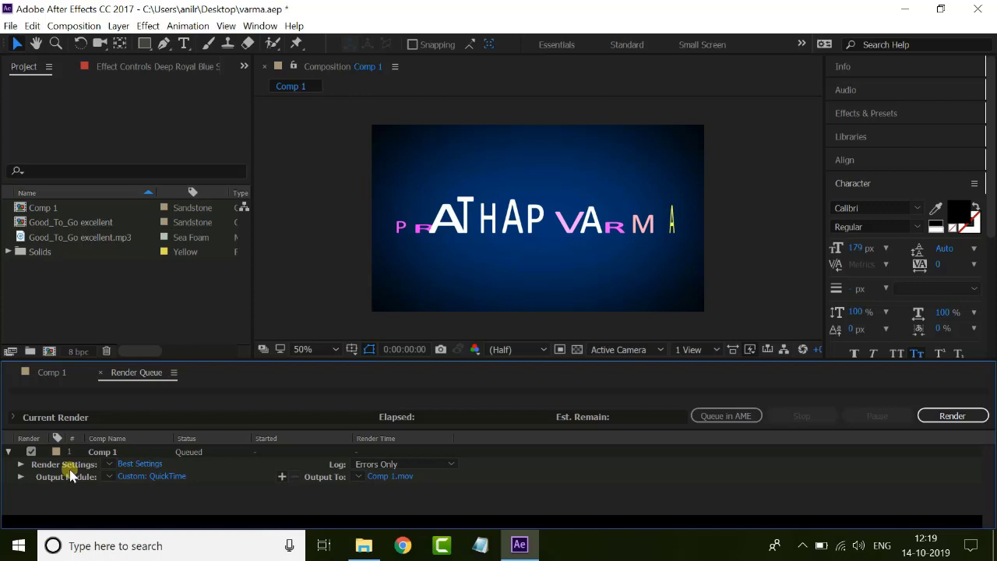
Create a new render settings template named 'my own template'
click(109, 465)
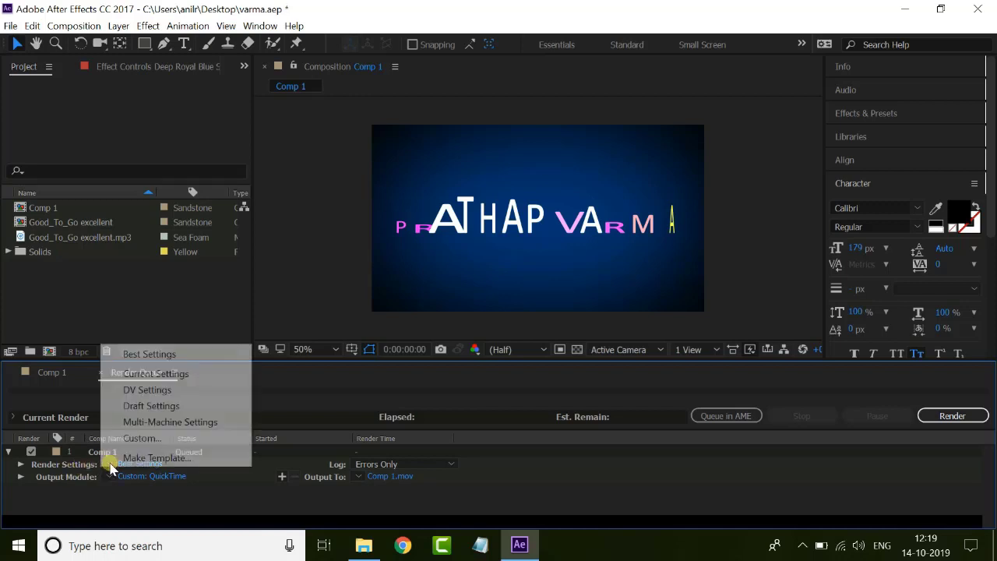
click(155, 458)
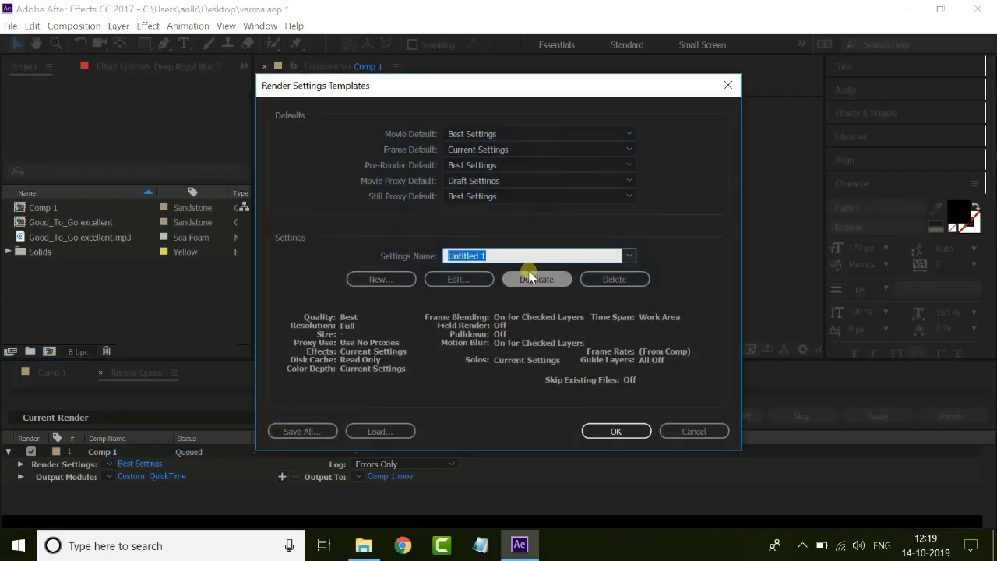
click(511, 257)
drag(510, 257, 319, 262)
text(my own template)
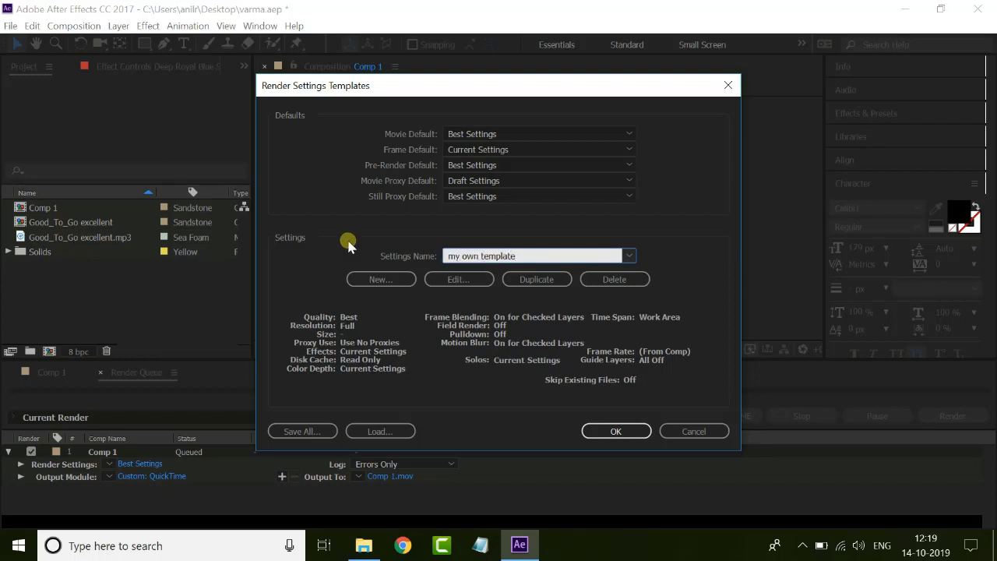
click(631, 430)
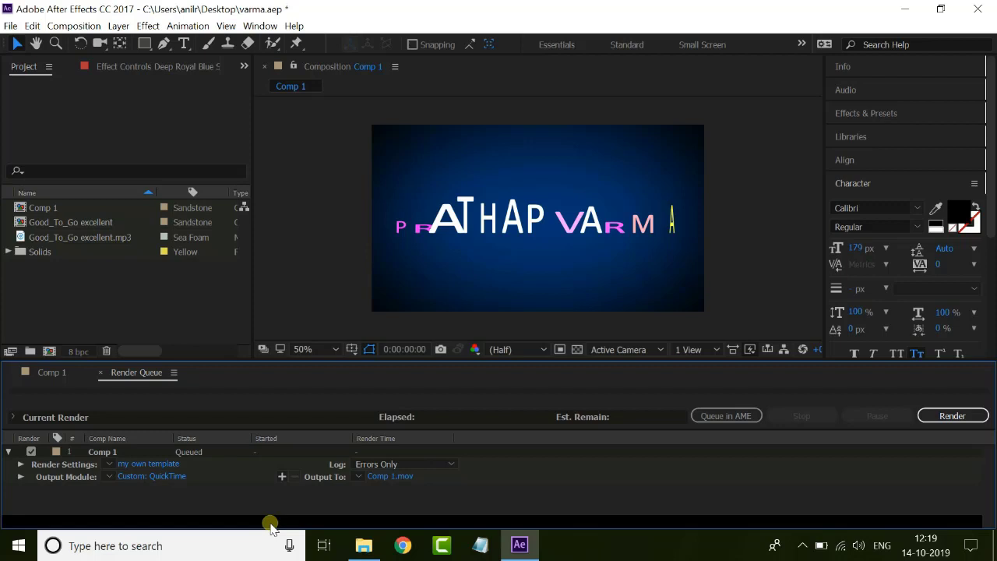
Apply my own template to Comp 1, then delete it from the Render Settings Templates
click(111, 465)
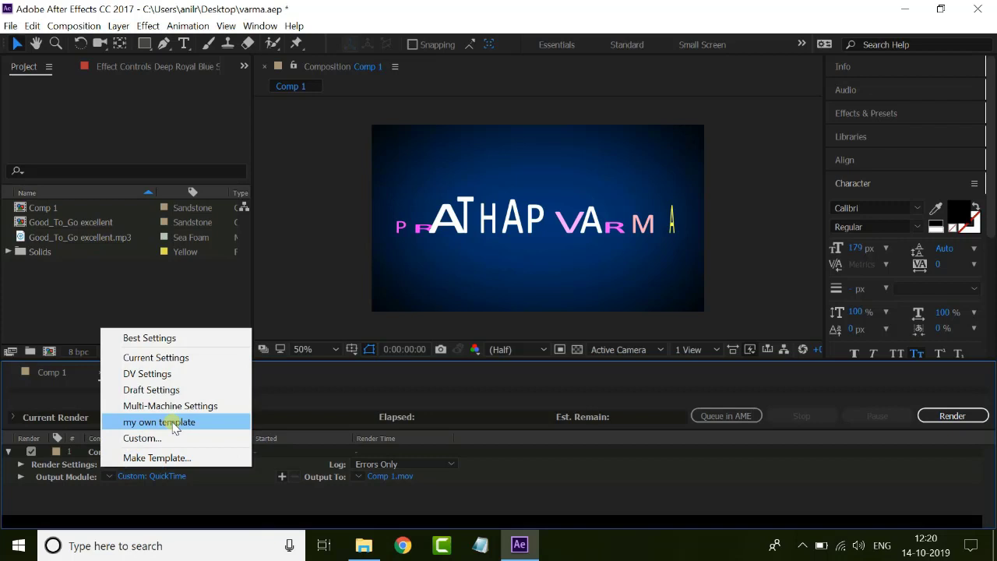
click(174, 423)
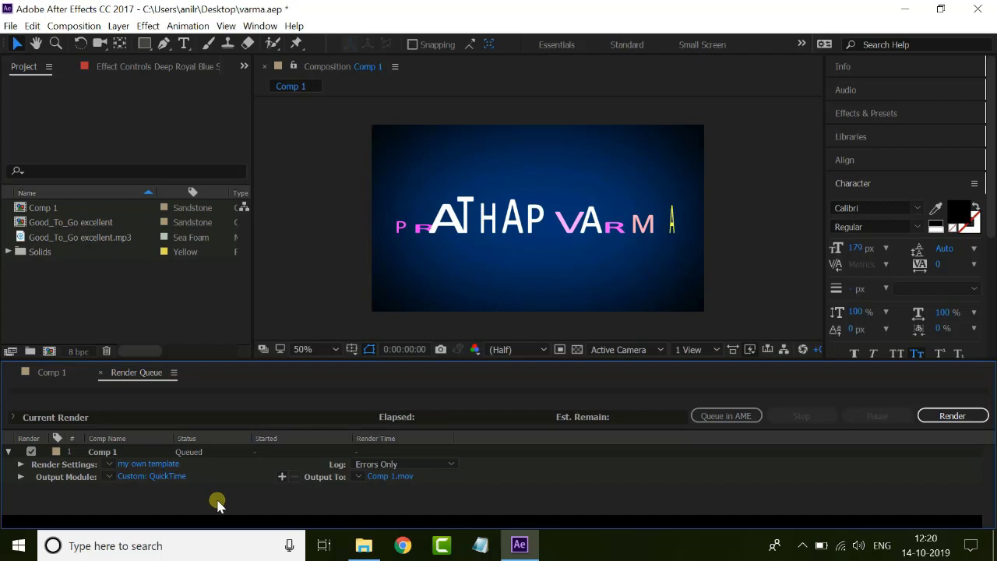
click(109, 465)
click(154, 458)
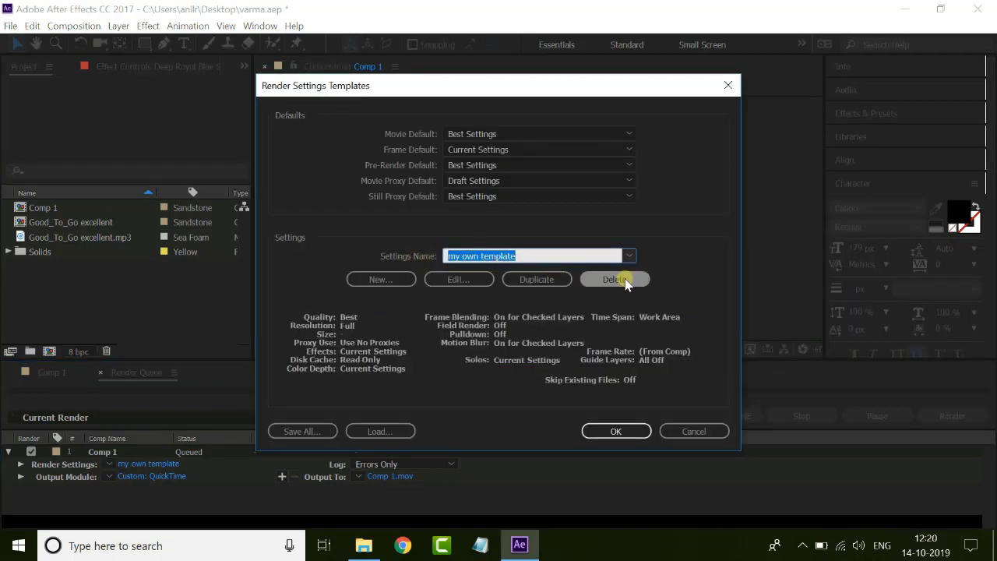
click(631, 255)
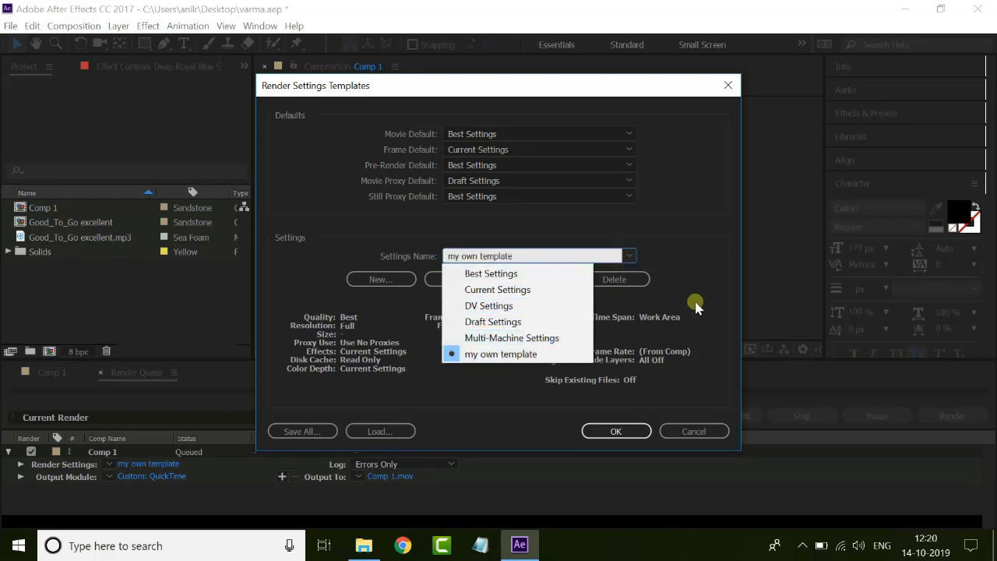
click(628, 295)
click(620, 285)
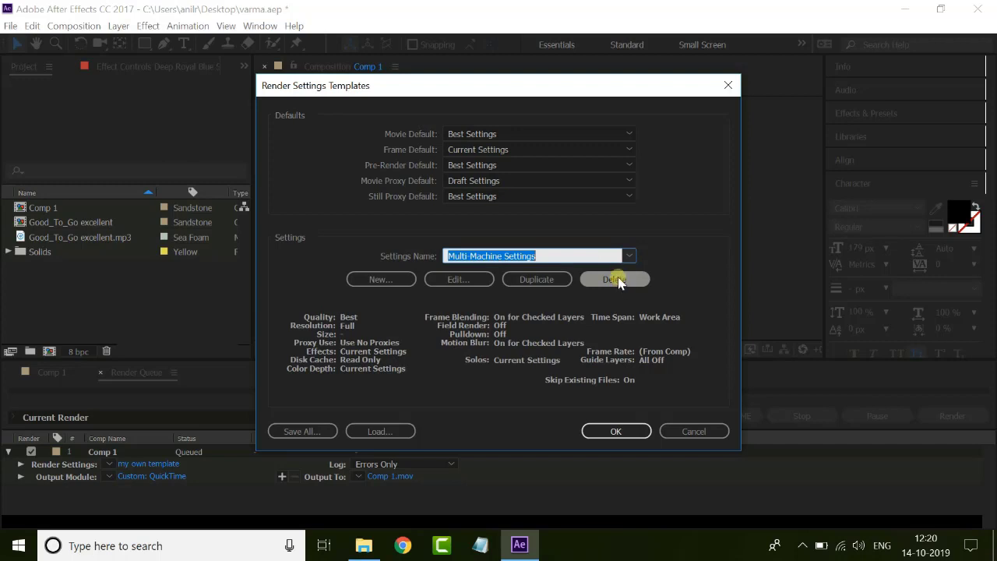
click(615, 428)
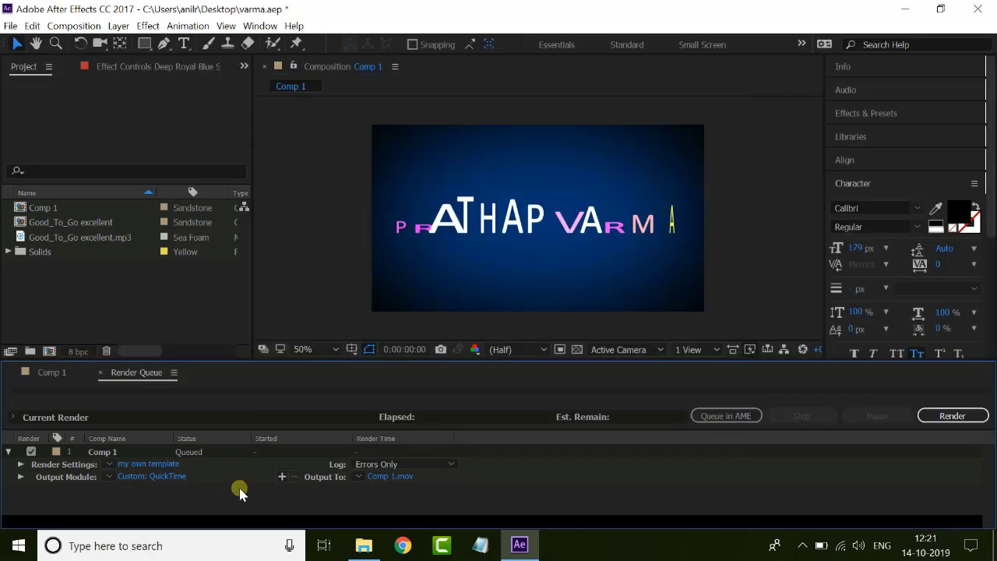
Add Comp 1 to the Adobe Media Encoder queue from the Composition menu
click(89, 26)
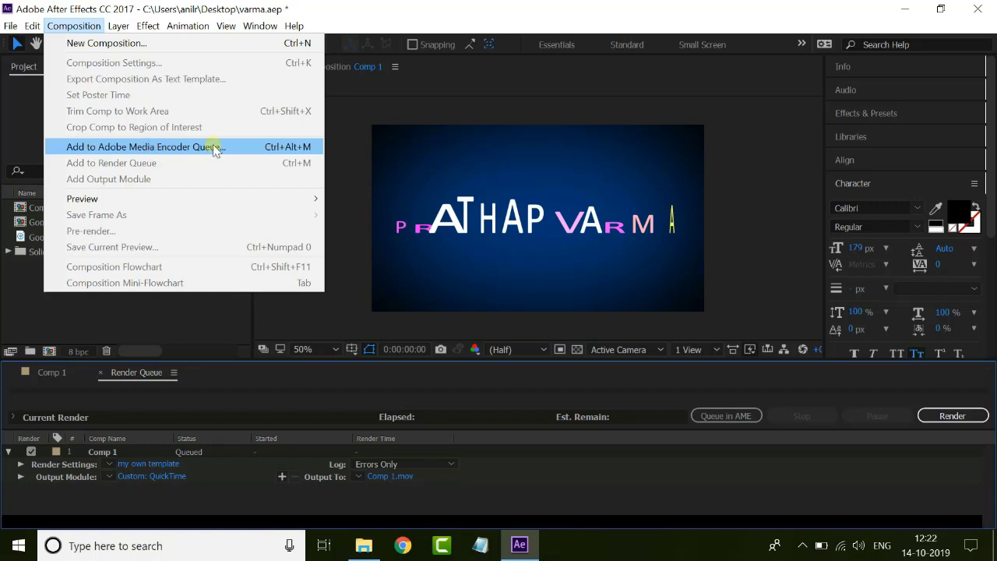
click(126, 148)
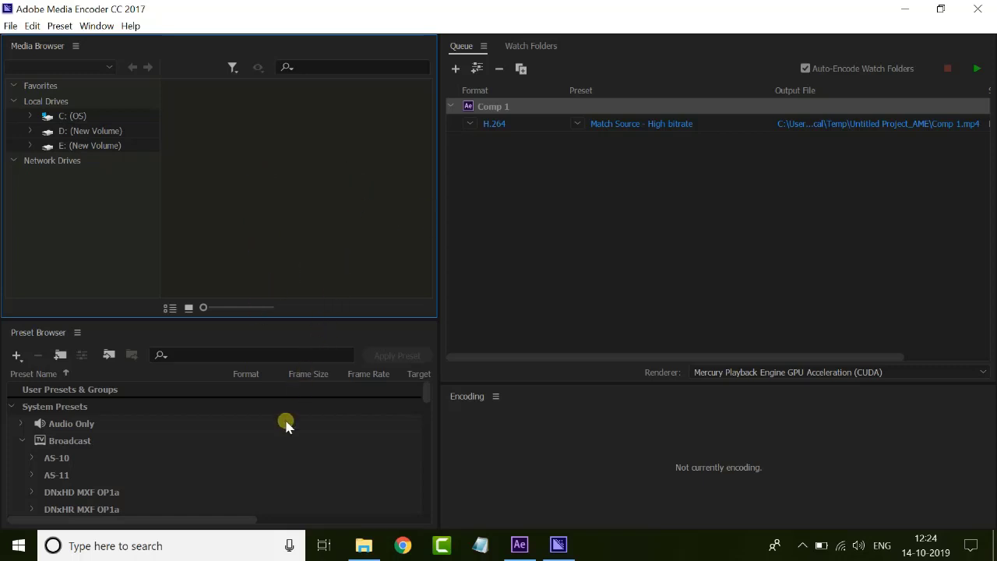
Browse the H.264 system presets in Media Encoder, then return to After Effects with Comp 1 showing and no layer selected
drag(428, 399, 429, 419)
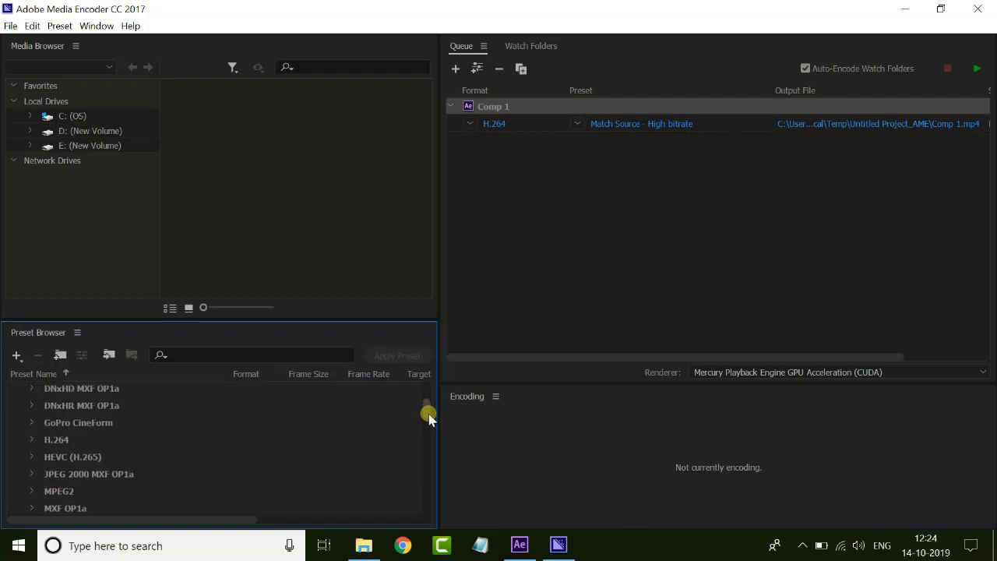
click(58, 441)
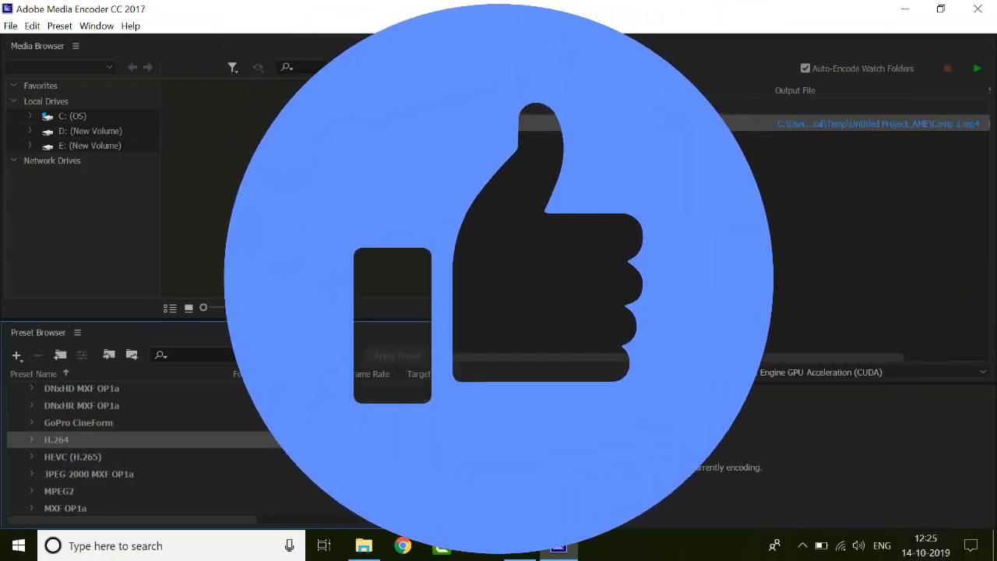
drag(427, 400, 426, 450)
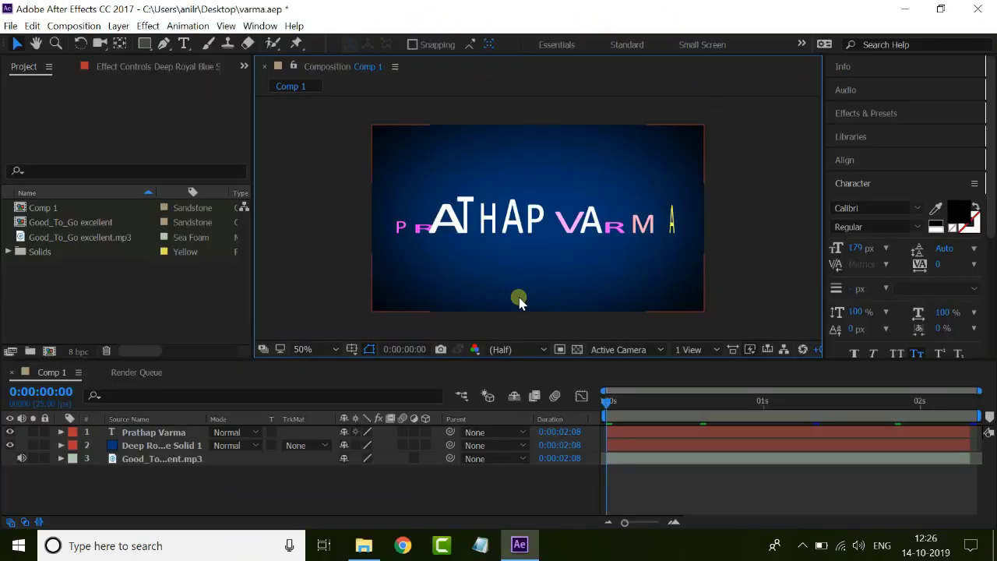
click(521, 325)
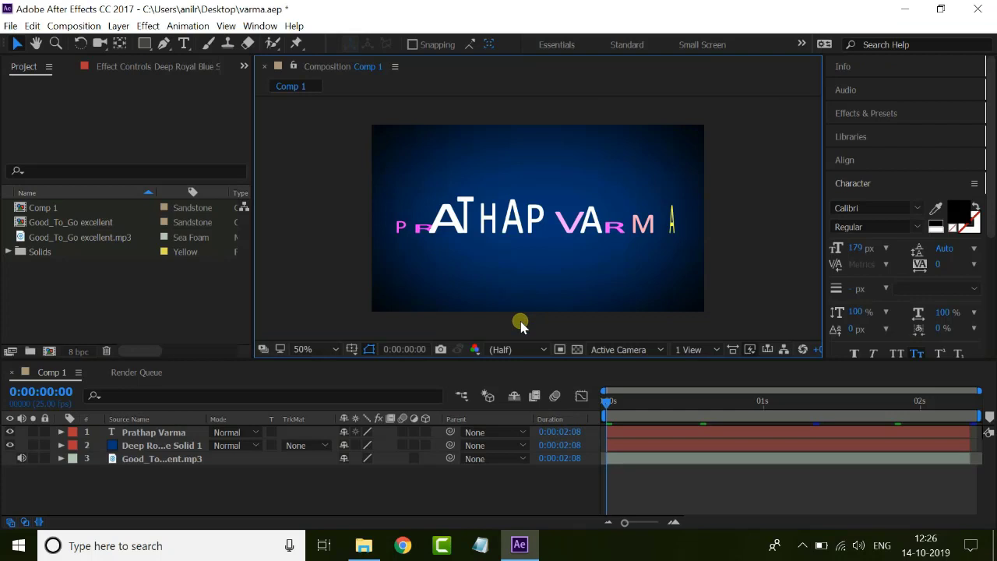
Select the full-frame background solid layer and check the Composition menu without choosing a command
click(528, 288)
click(78, 26)
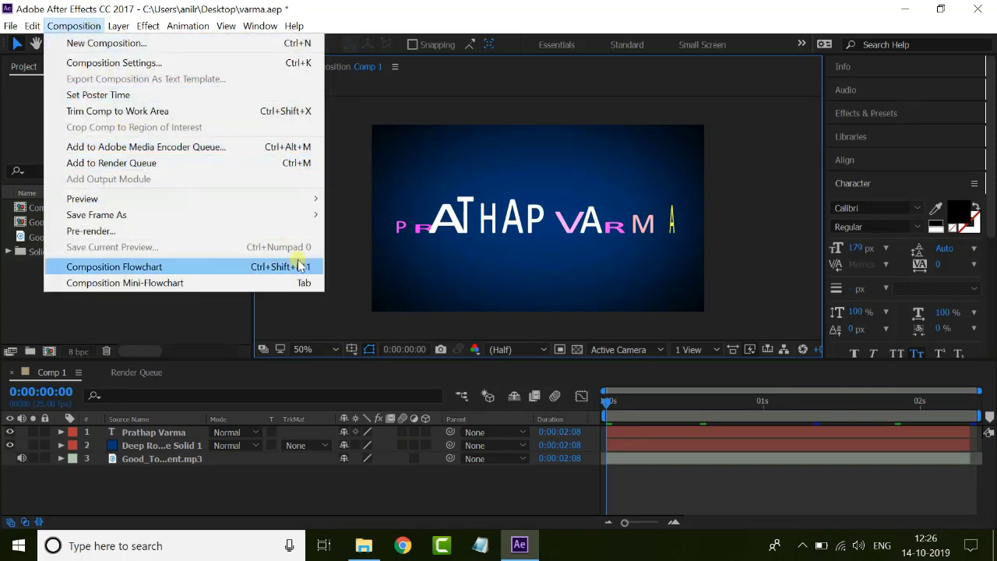
click(340, 296)
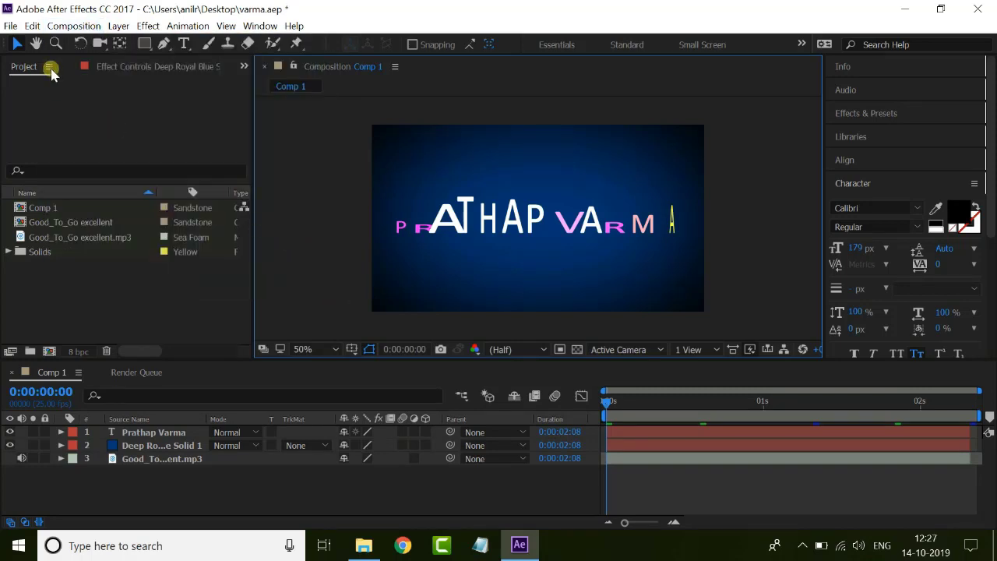
Save a Premiere Pro project export named 'varma' to New Volume (D:)
click(11, 26)
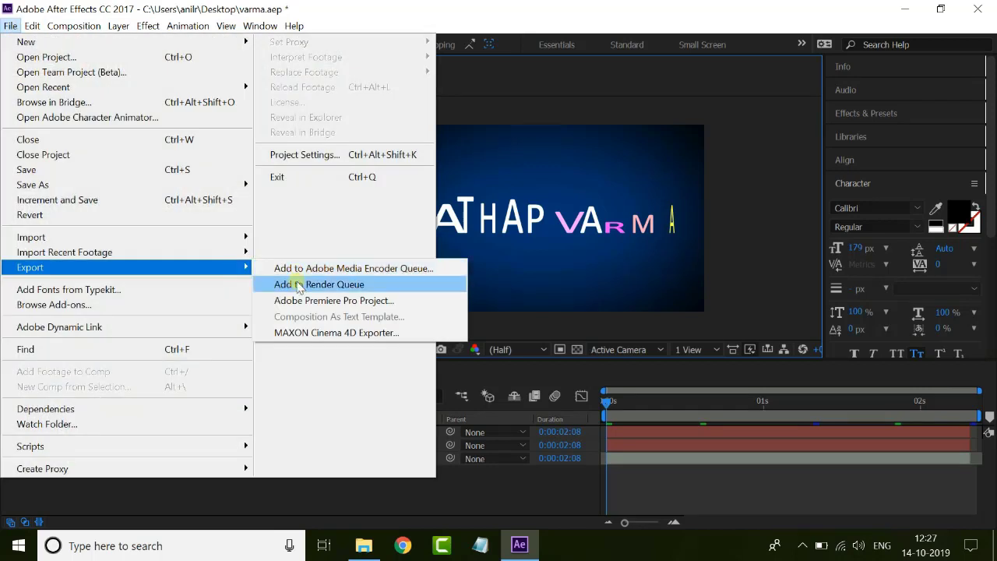
click(209, 270)
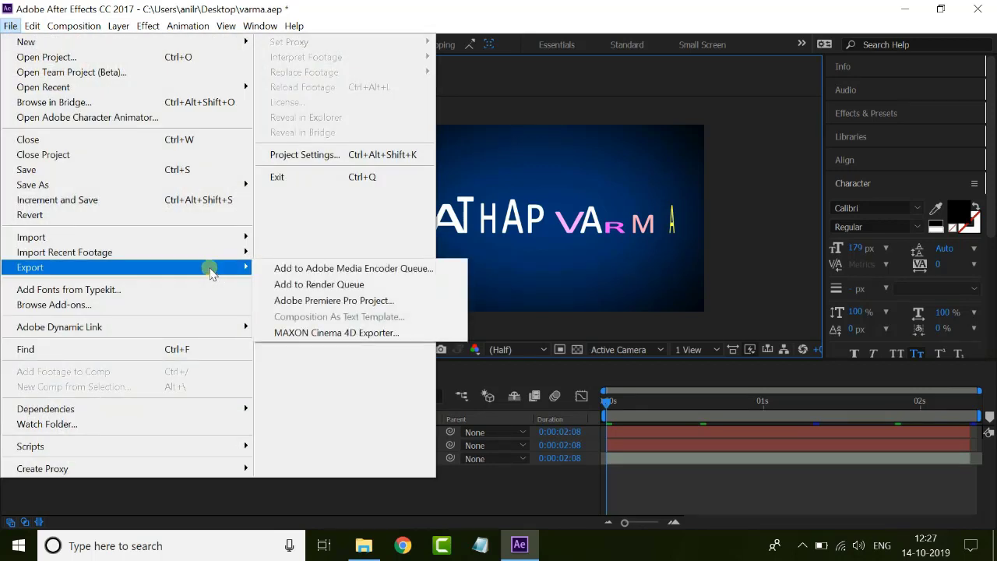
click(365, 304)
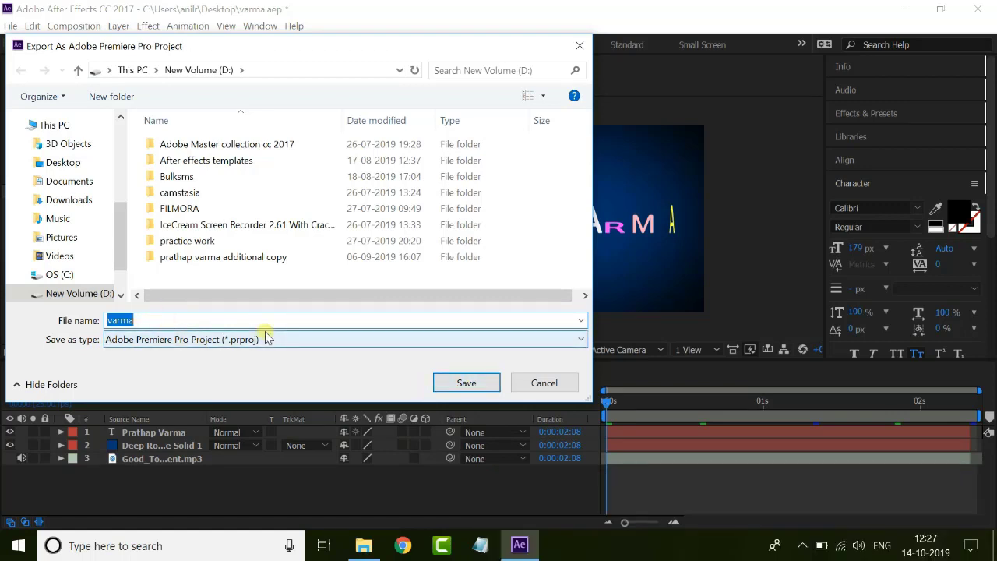
key(Return)
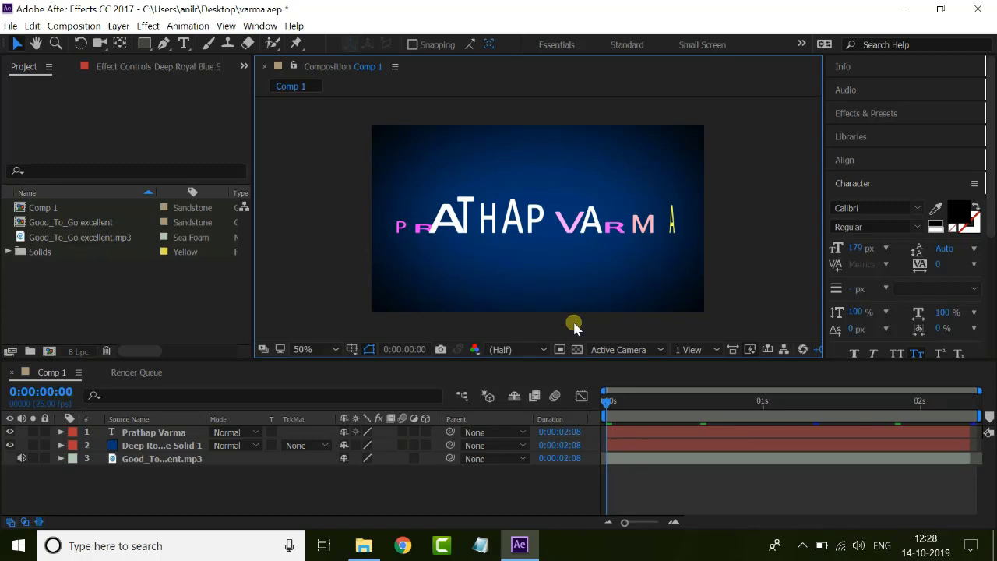
click(672, 431)
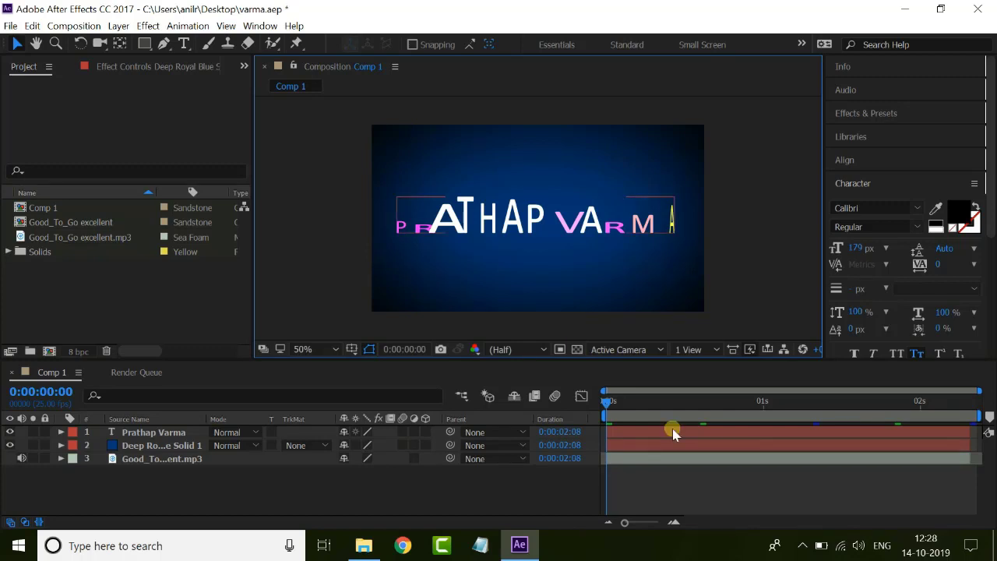